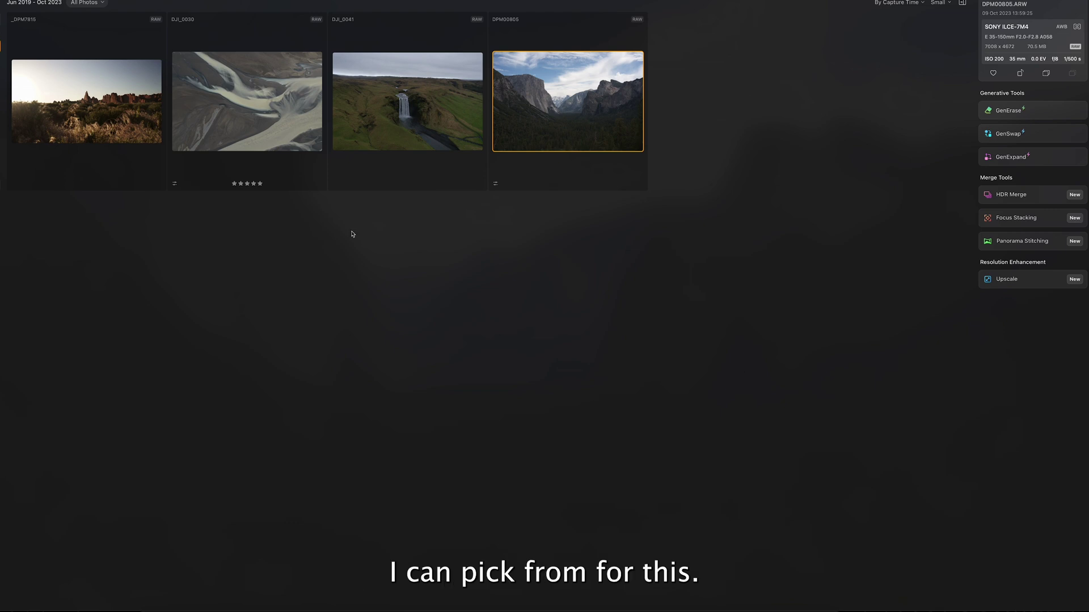
Open DJI_0041 in Edit and duplicate it into two layers, with the top copy selected.
double_click(422, 141)
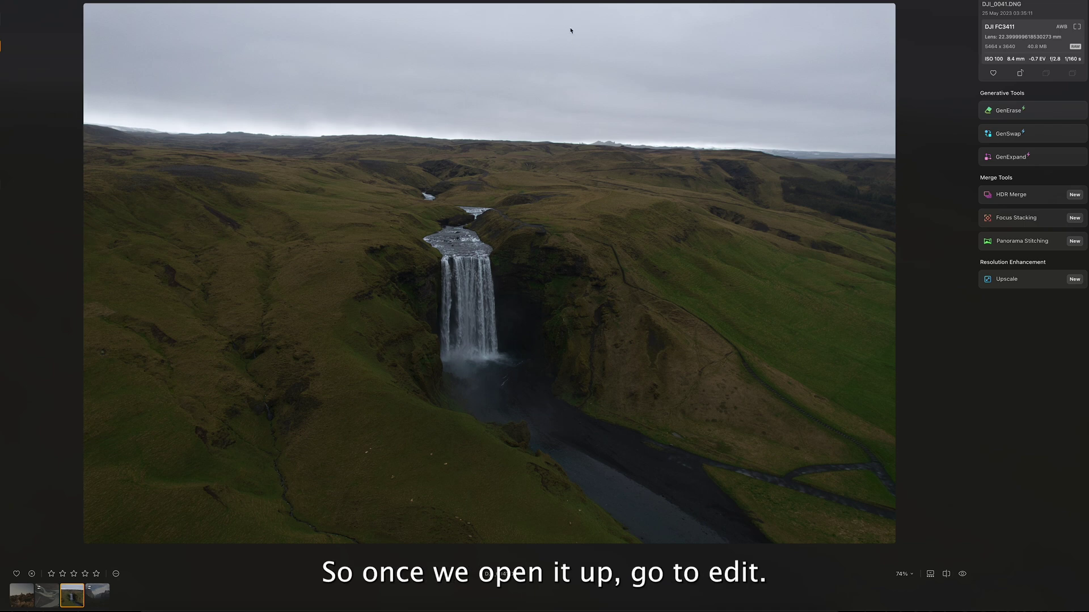
key("e")
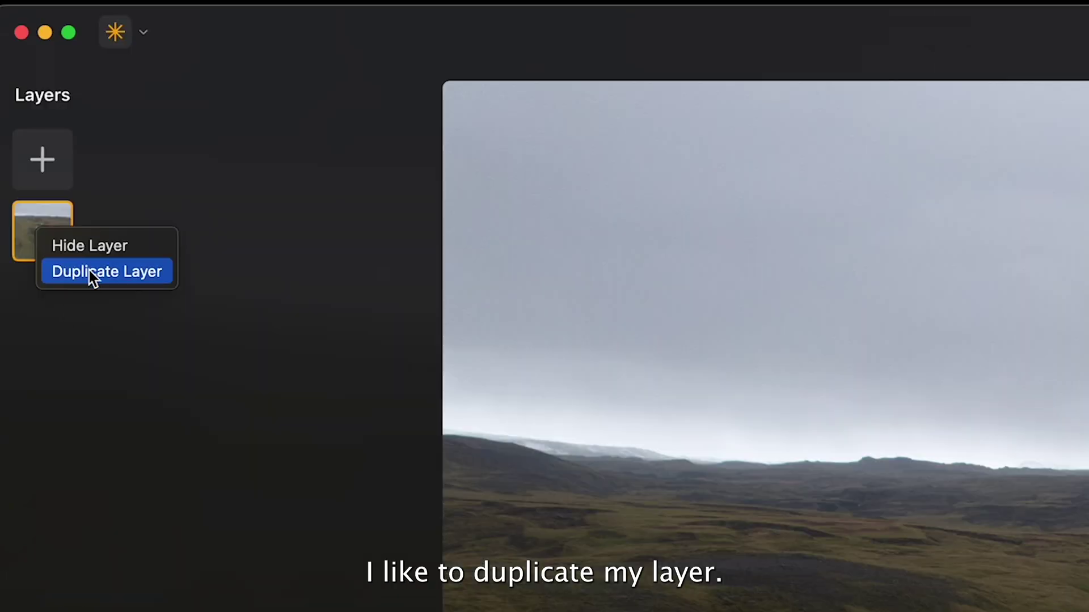
left_click(89, 271)
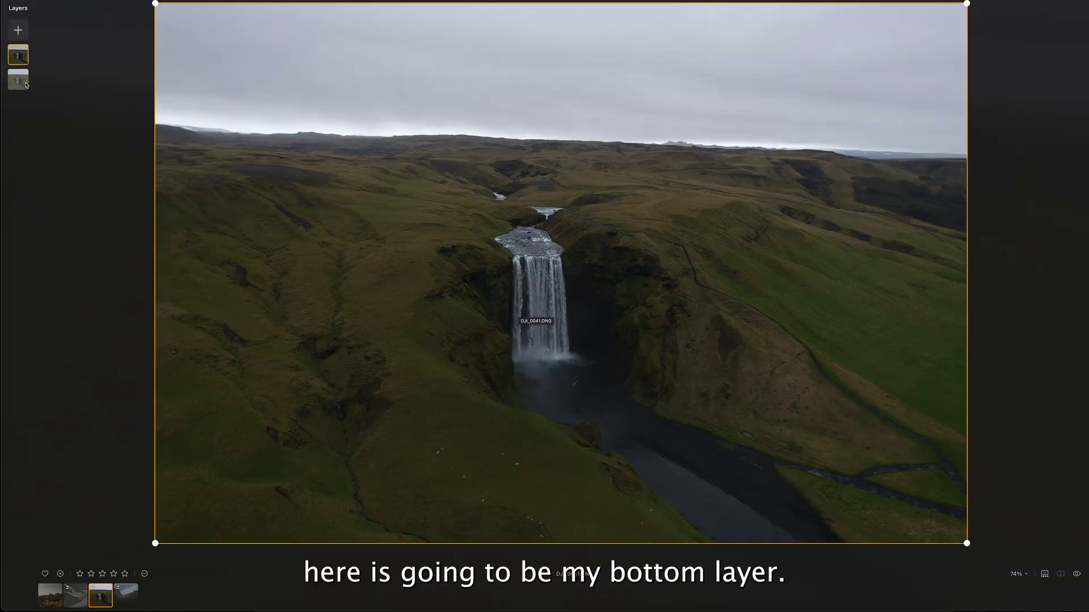
left_click(51, 312)
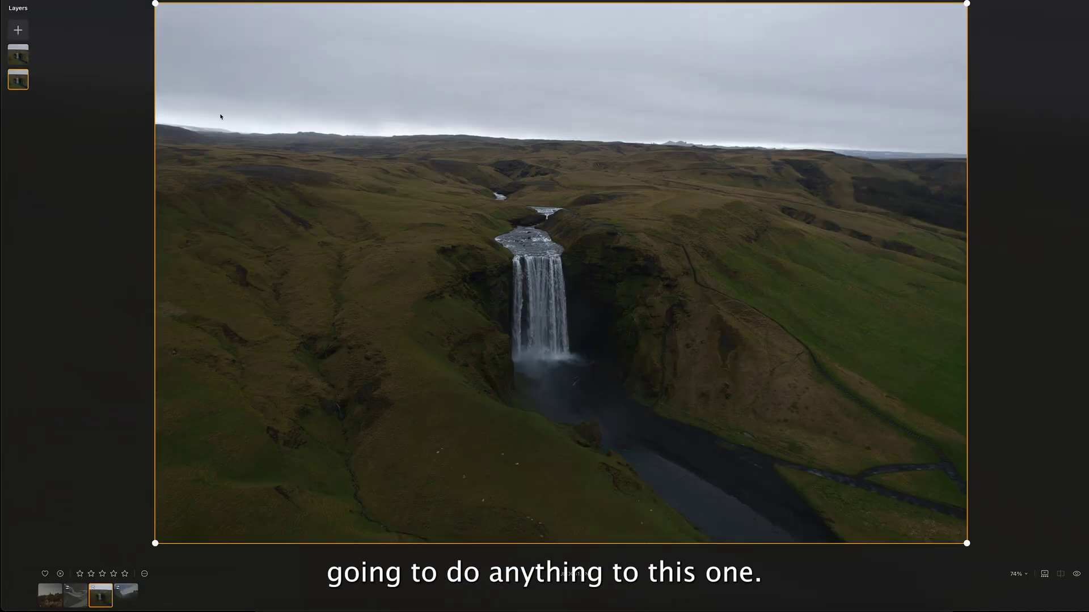
left_click(18, 55)
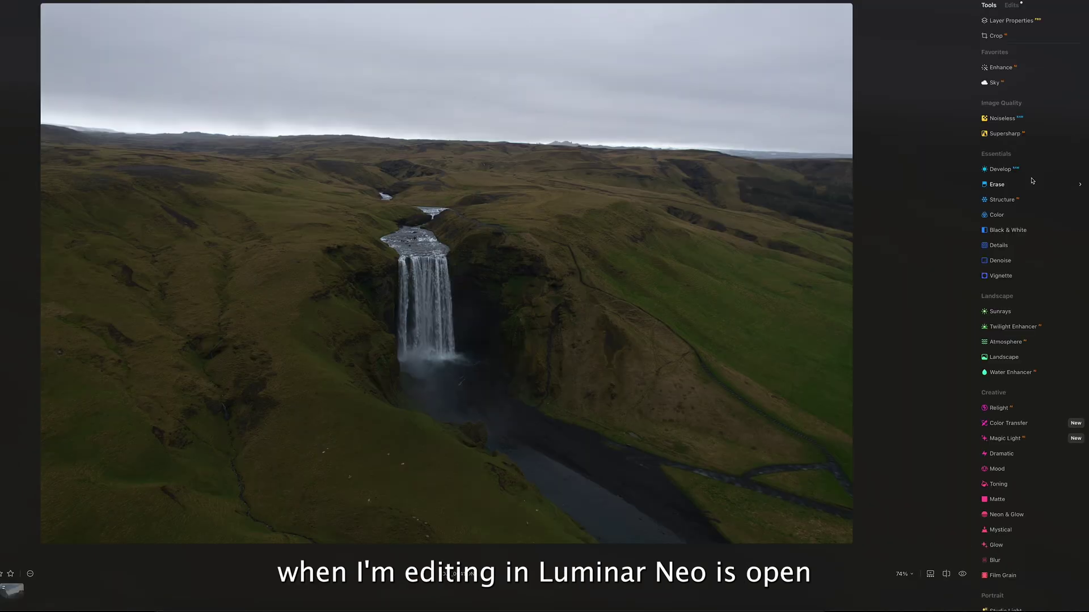
Raise the waterfall top layer's Develop Exposure to about 0.49.
left_click(1020, 169)
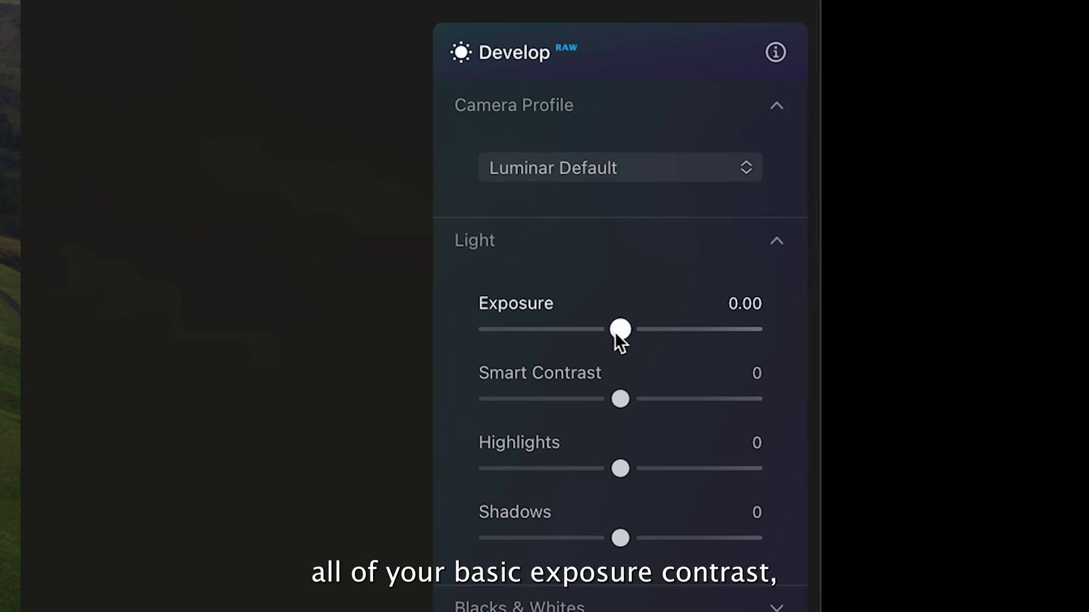
left_click_drag(622, 330, 635, 329)
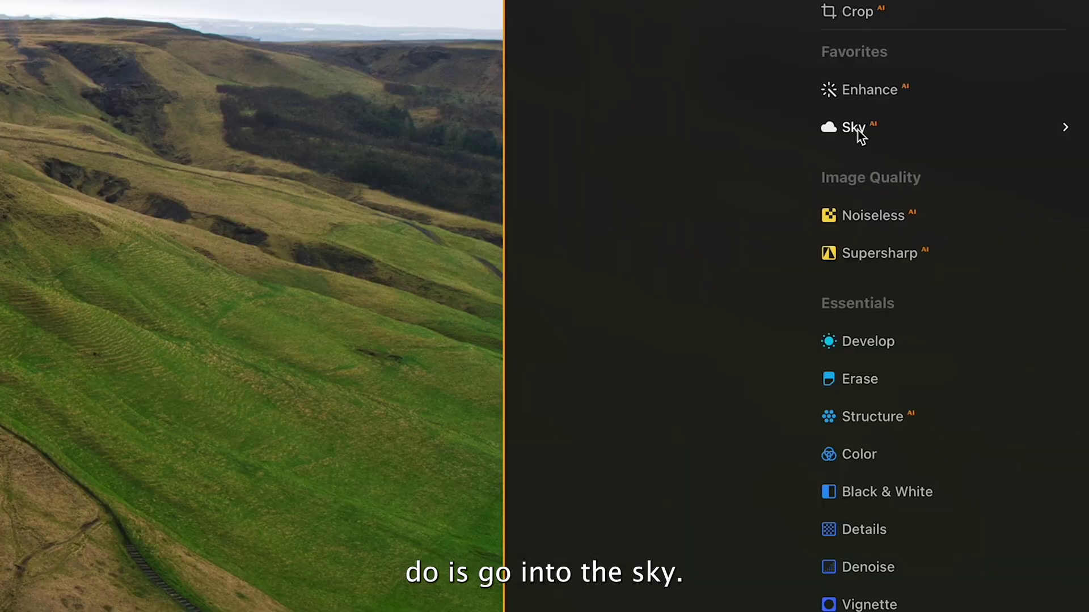
Swap the sky for Dramatic Sunset 5 with Horizon Position 6 and Relight Strength 58.
left_click(993, 194)
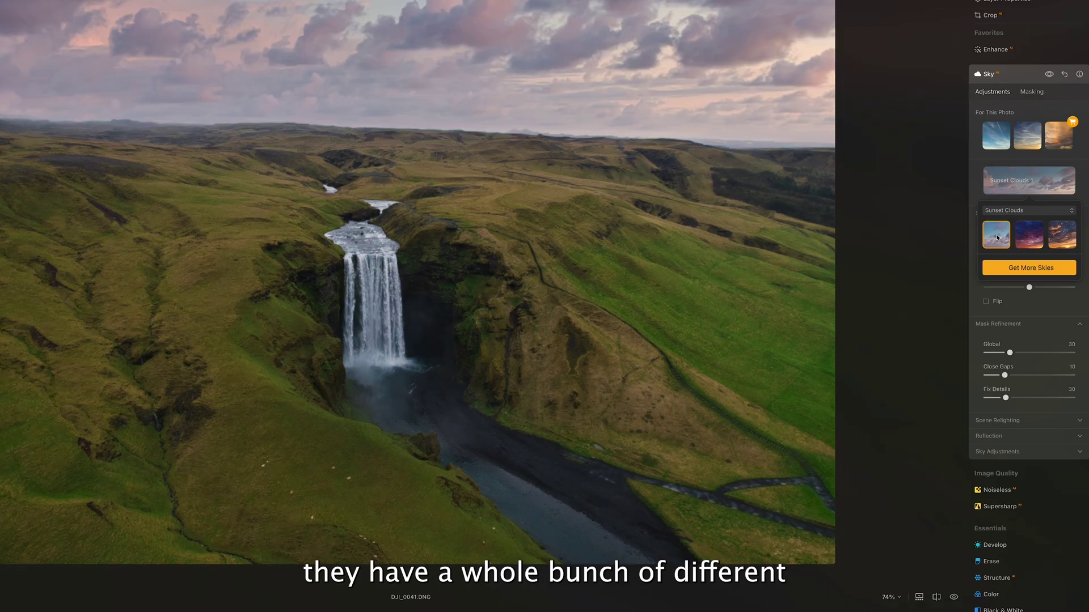
left_click(1036, 211)
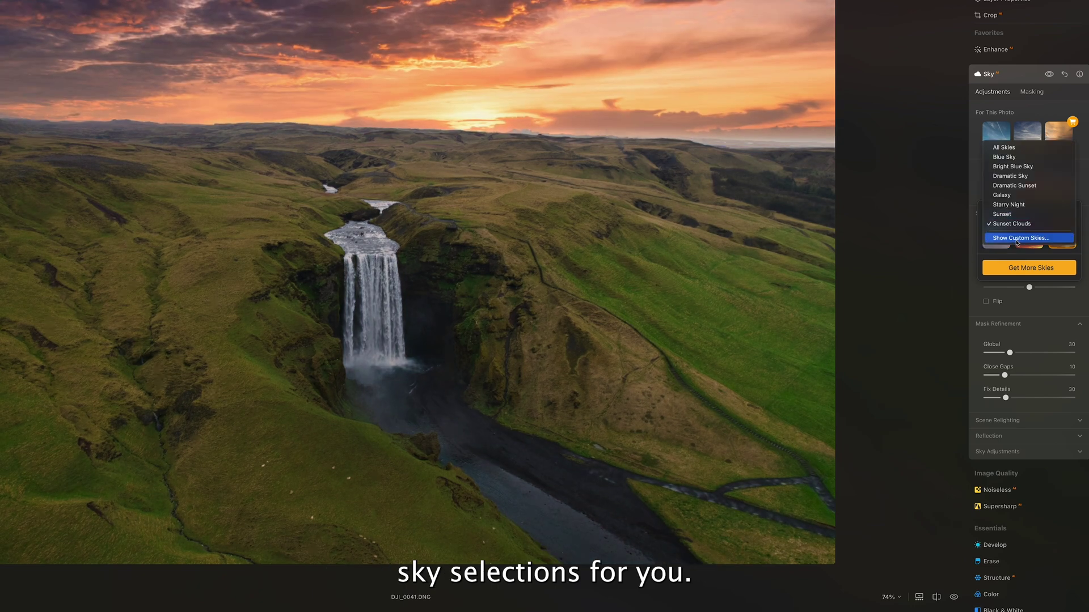
left_click(1014, 185)
left_click(1039, 271)
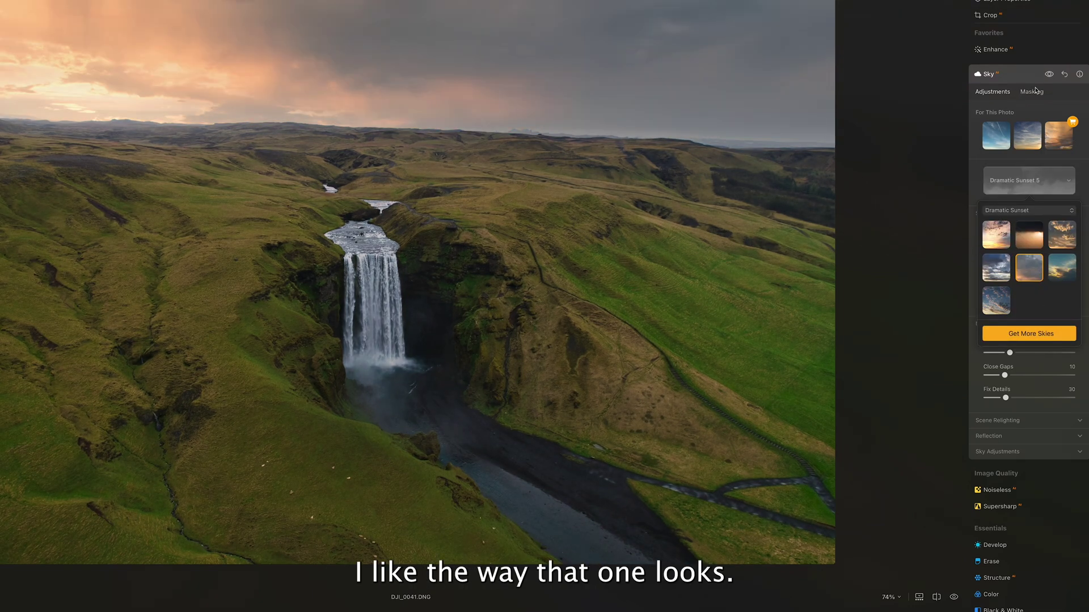
left_click_drag(1029, 242, 1034, 243)
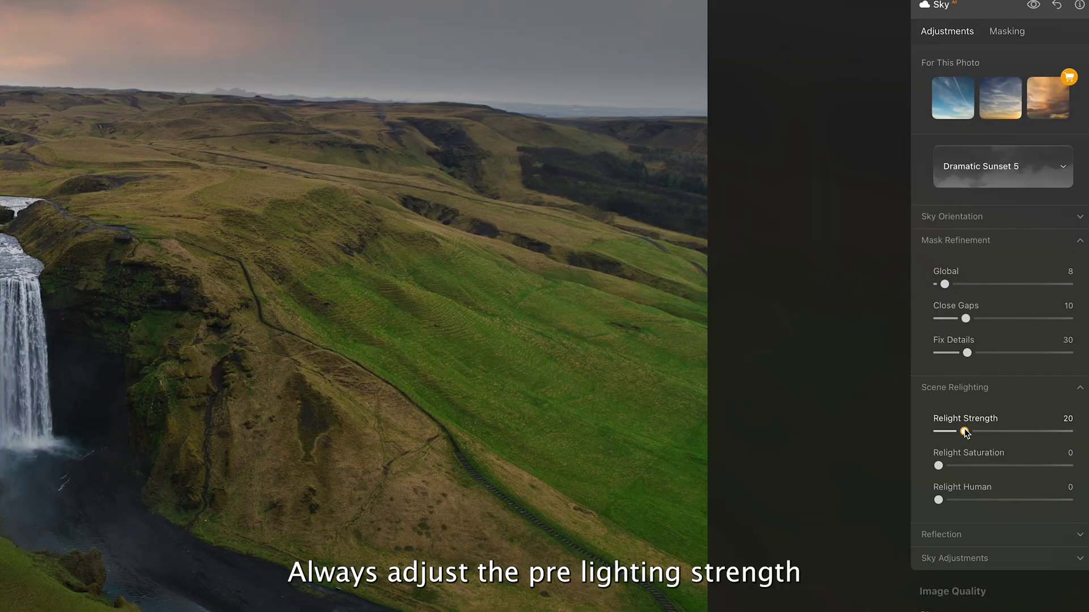
mouse_move(965, 433)
left_mouse_down()
mouse_move(920, 432)
mouse_move(1026, 432)
mouse_move(1014, 431)
mouse_move(1056, 420)
mouse_move(902, 415)
mouse_move(964, 416)
left_mouse_up()
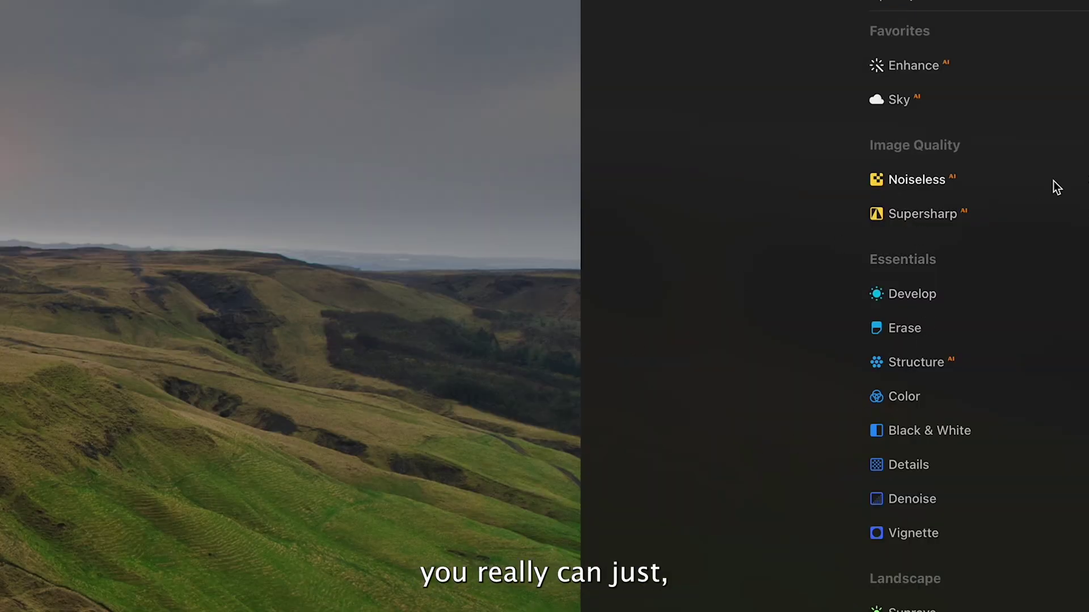
Apply Noiseless at Low strength and briefly compare with the original.
left_click(923, 183)
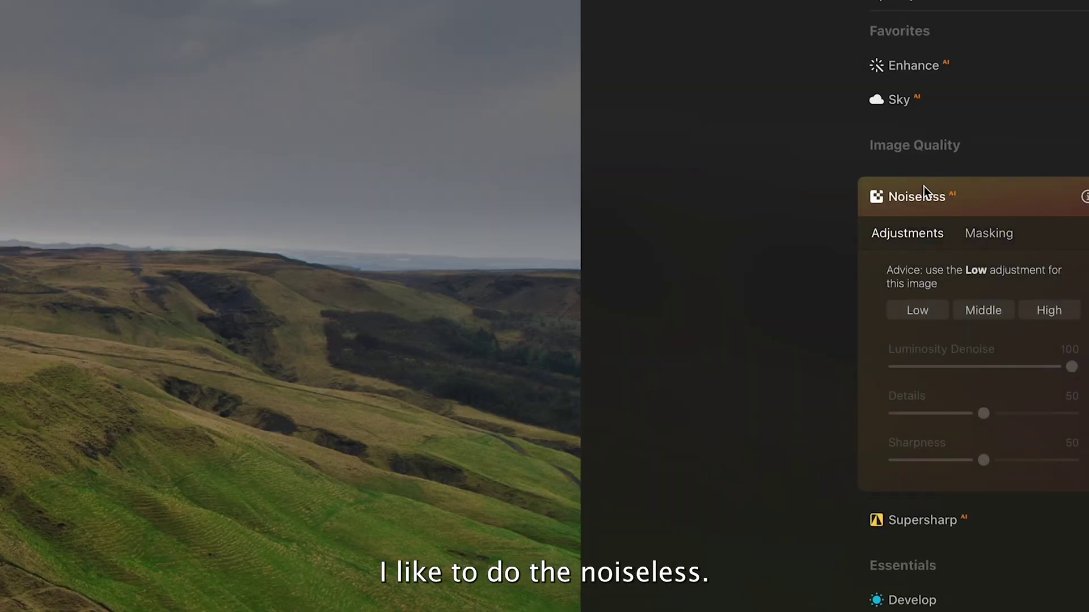
left_click(919, 312)
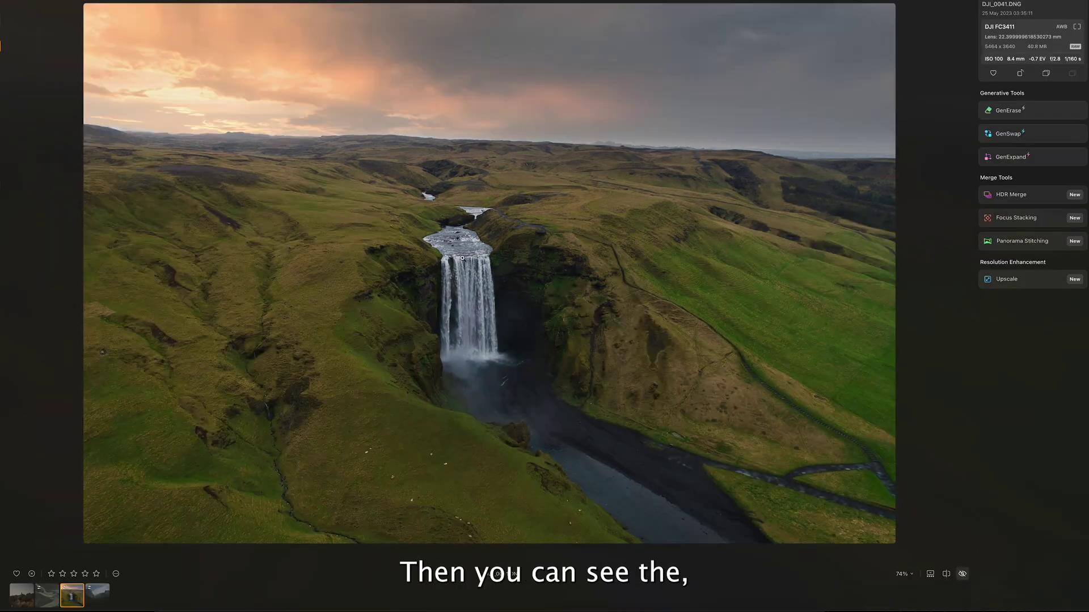
key("backslash")
key("backslash")
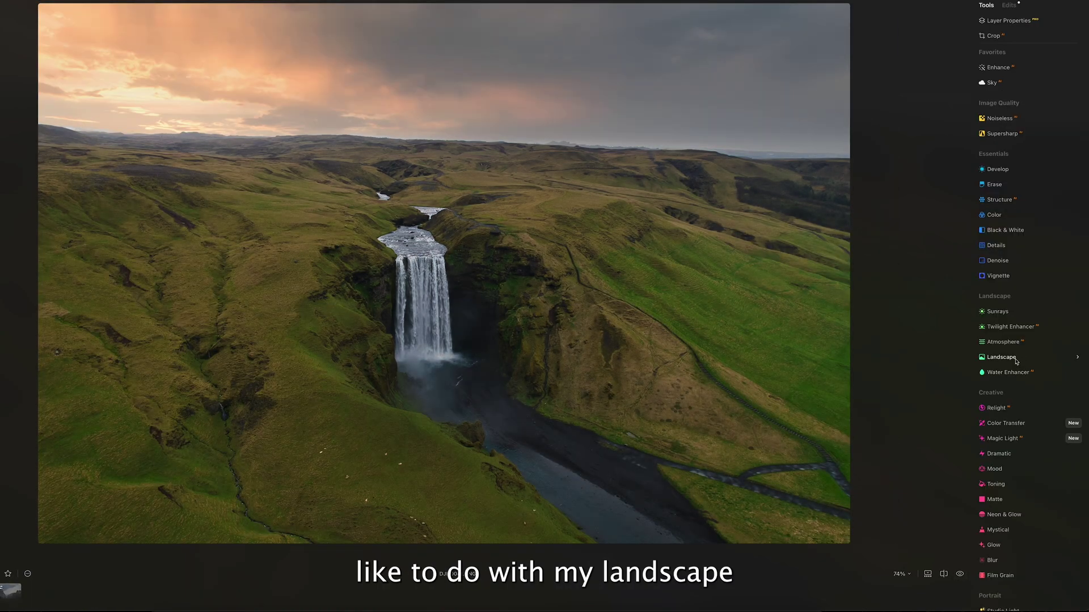
In Landscape, raise Foliage Enhancer slightly and set Golden Hour to 19.
left_click(1015, 361)
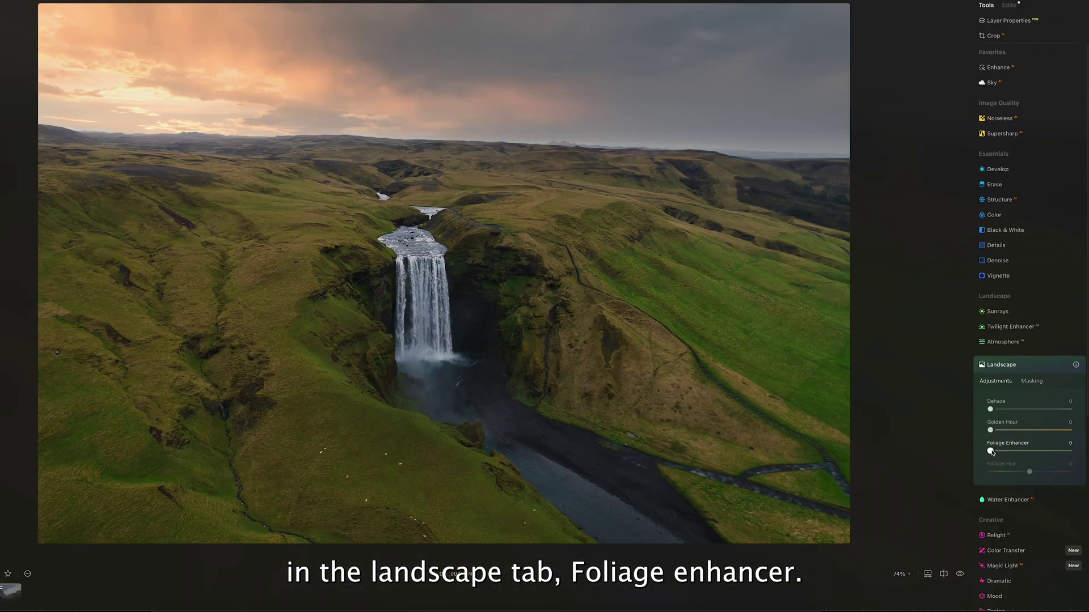
left_click_drag(991, 452, 996, 452)
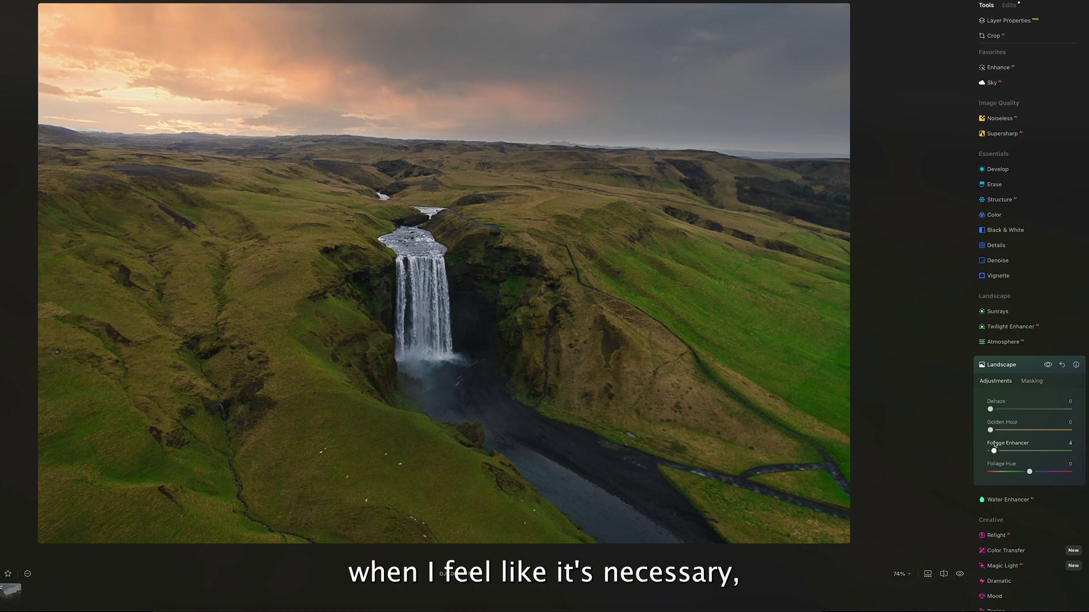
left_click_drag(990, 431, 1002, 430)
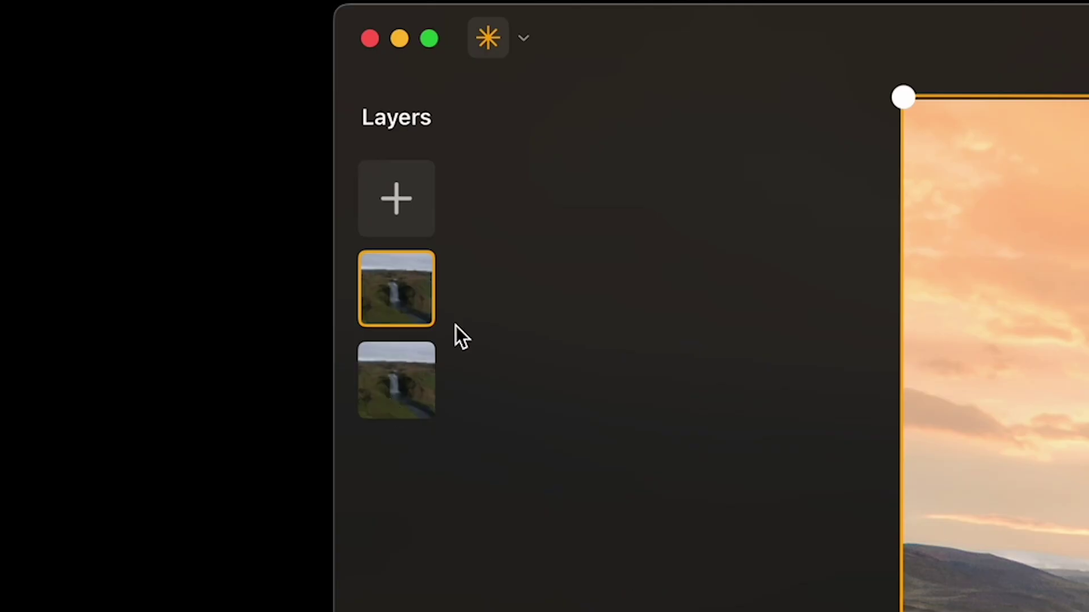
Hide and re-show the edited top layer to compare, then select both layers.
right_click(26, 52)
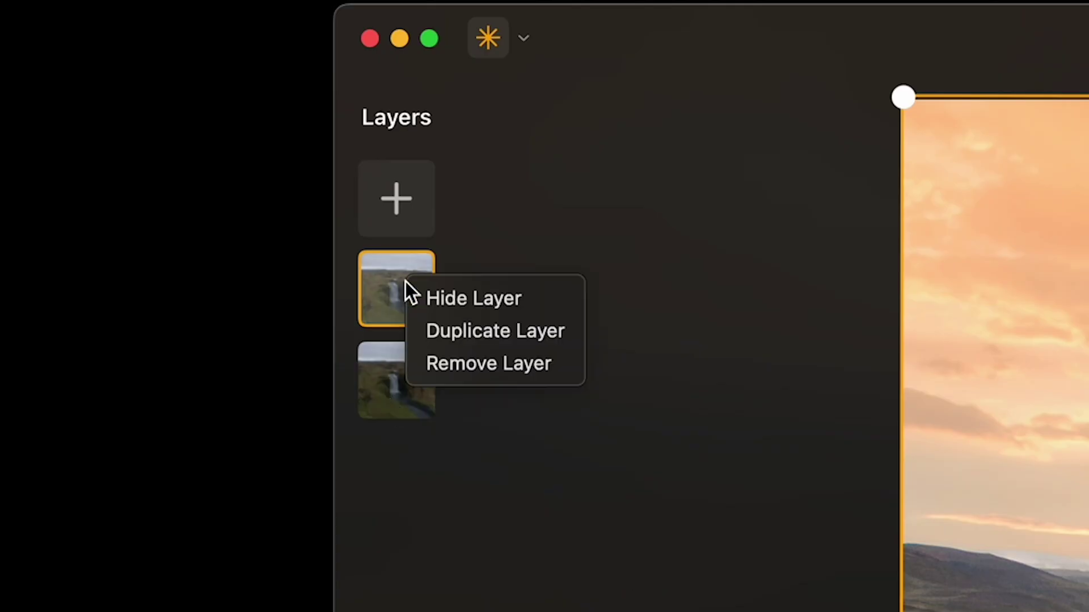
left_click(473, 298)
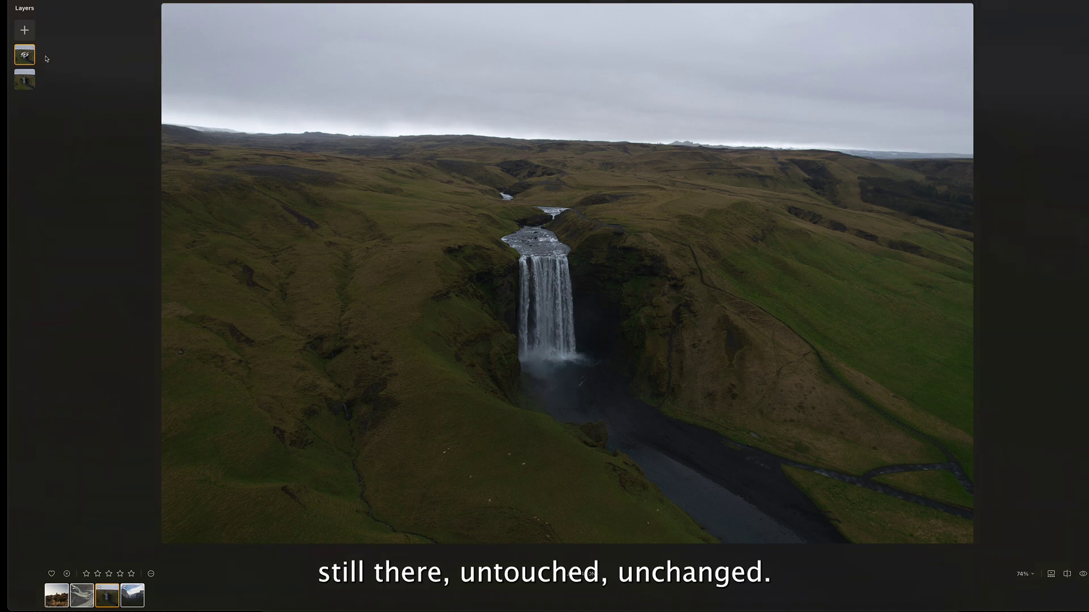
right_click(26, 48)
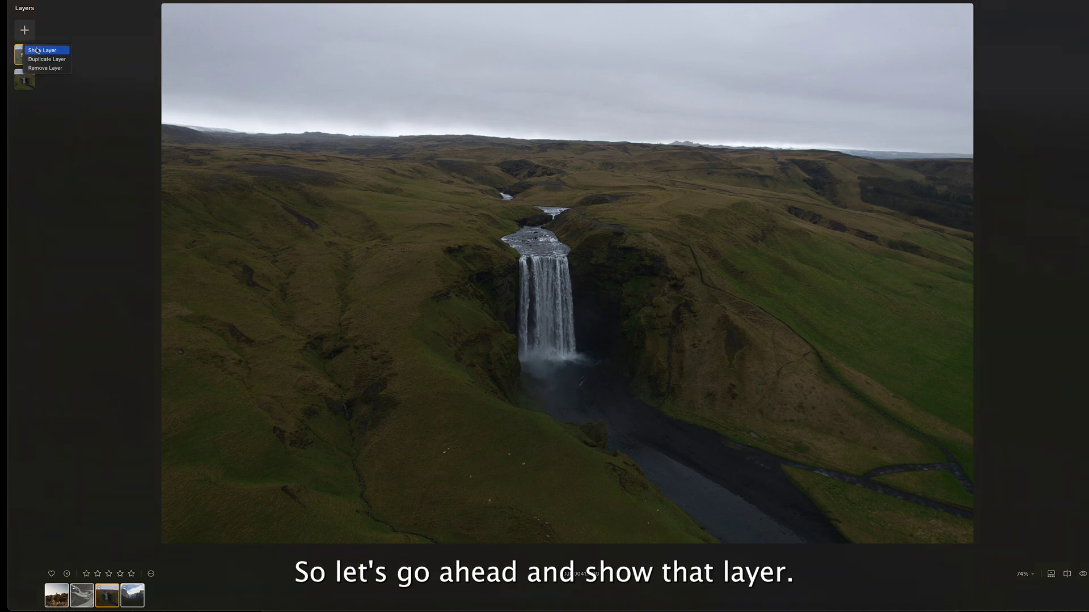
left_click(37, 50)
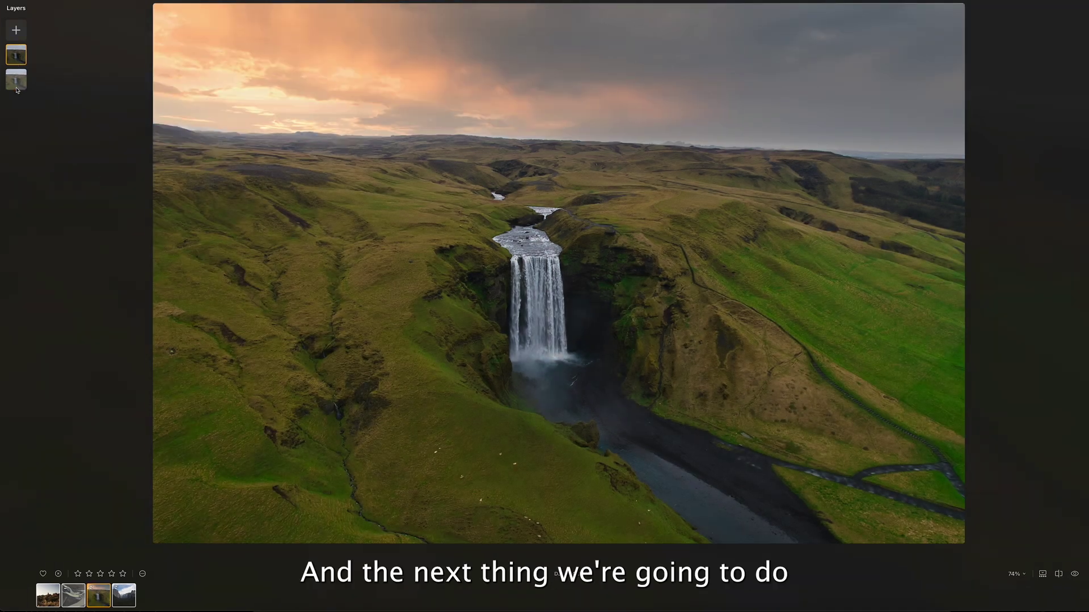
left_click(15, 85, "shift")
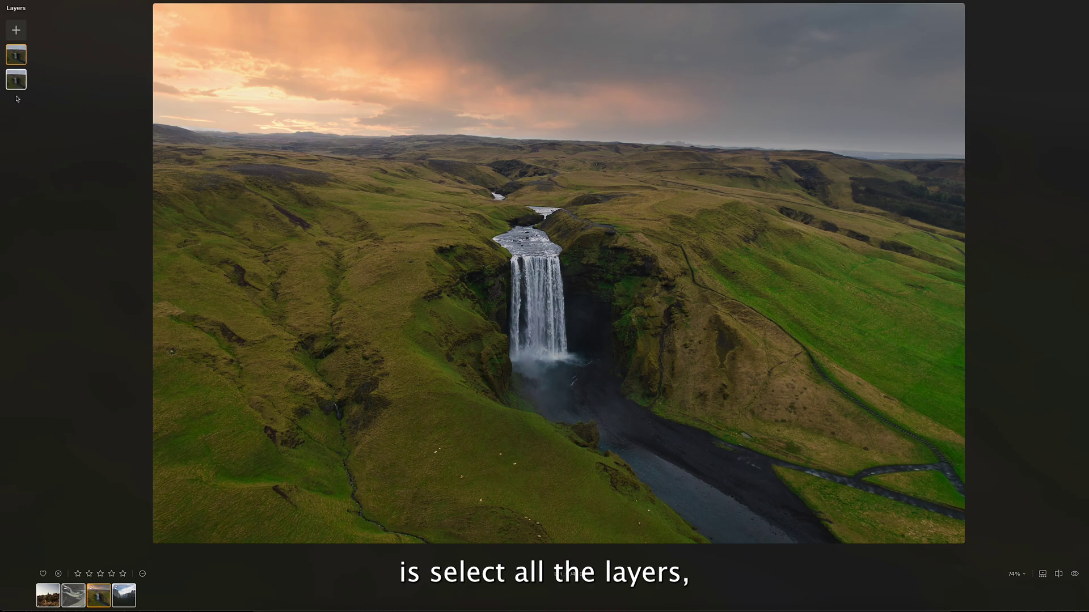
right_click(22, 83)
Merge the two selected layers and hide the new merged top layer.
left_click(44, 88)
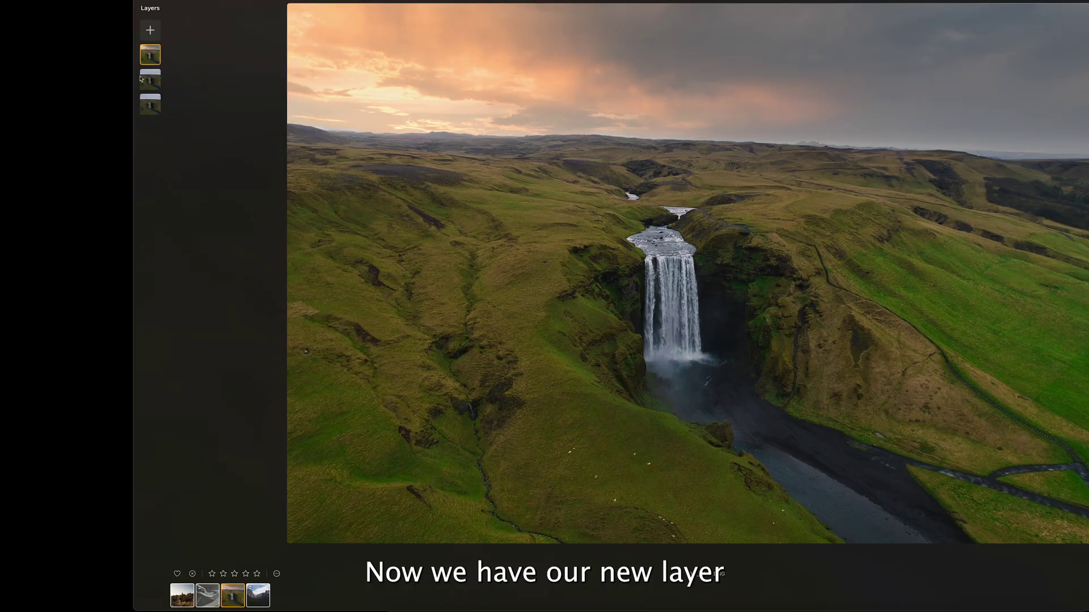
right_click(150, 54)
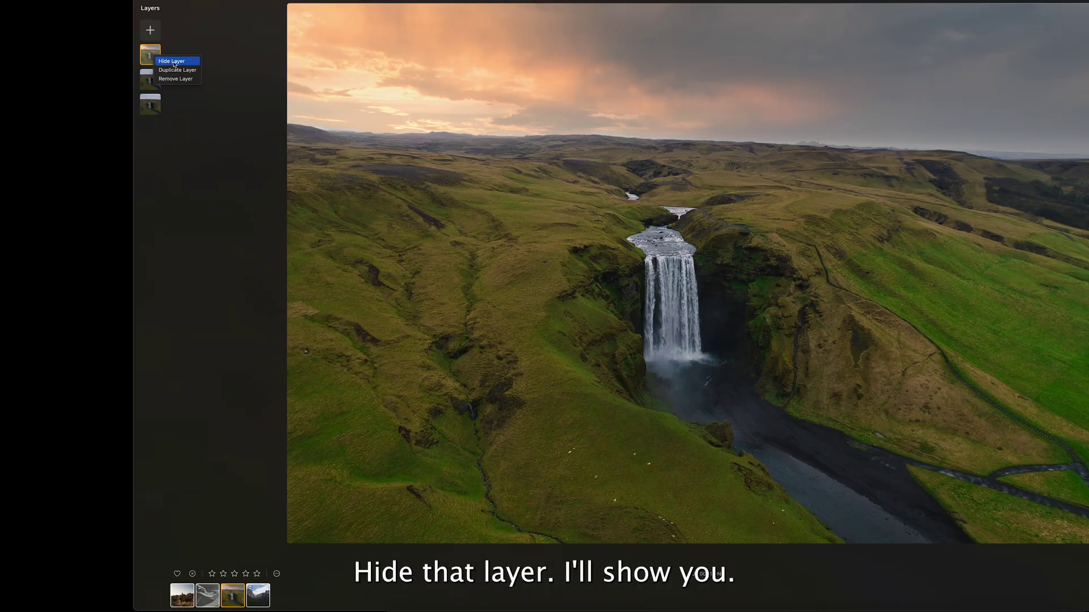
left_click(170, 61)
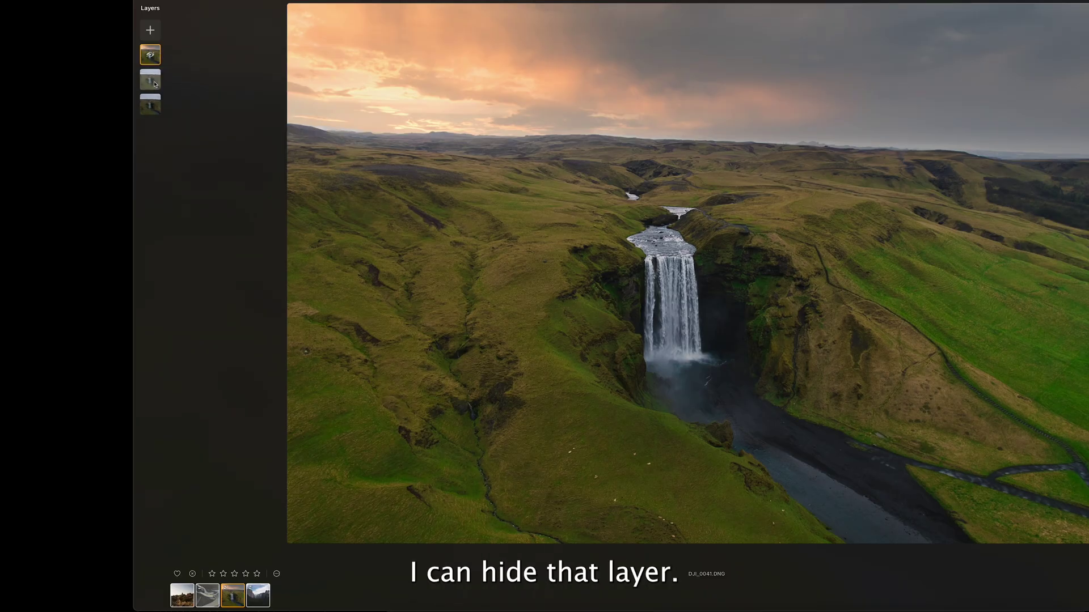
Hide the second layer, the waterfall layer, as well.
left_click(154, 84)
right_click(155, 80)
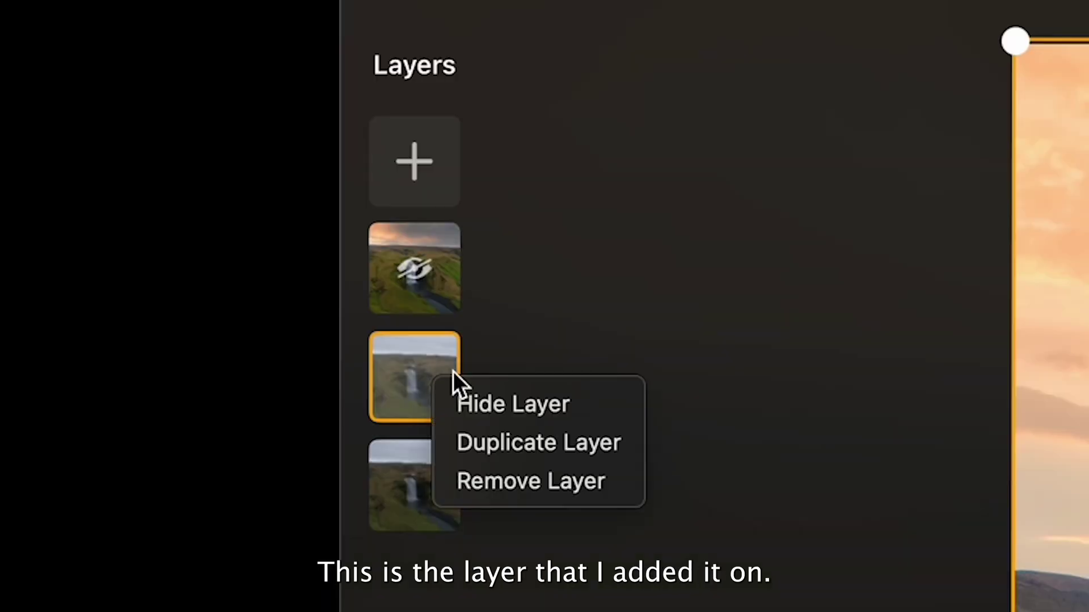
left_click(570, 413)
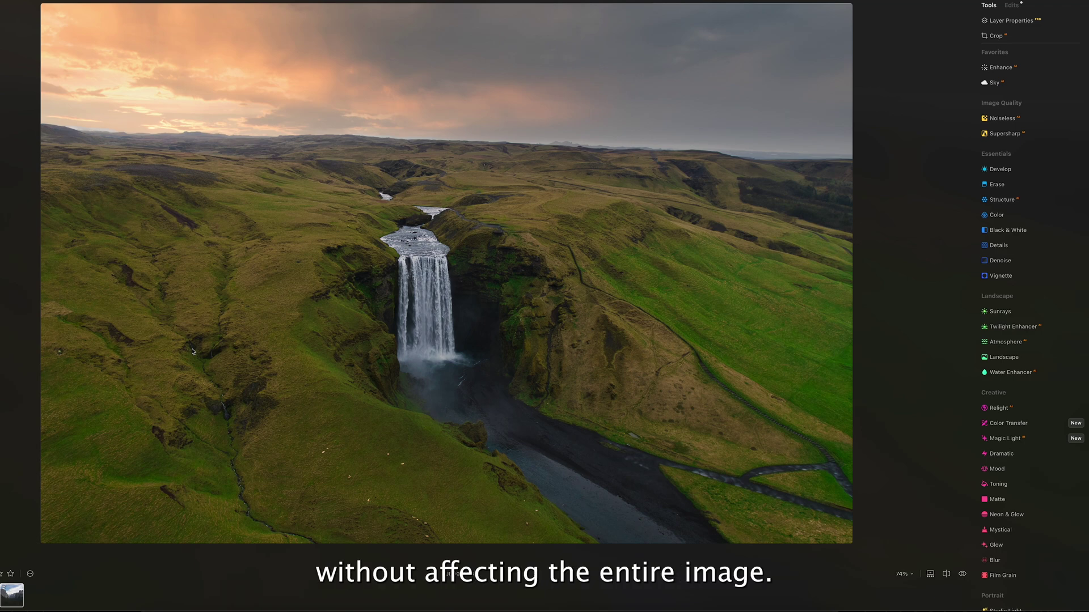
Open the Yosemite photo DPM00805 in Edit and adjust its Develop tone and curves.
key("g")
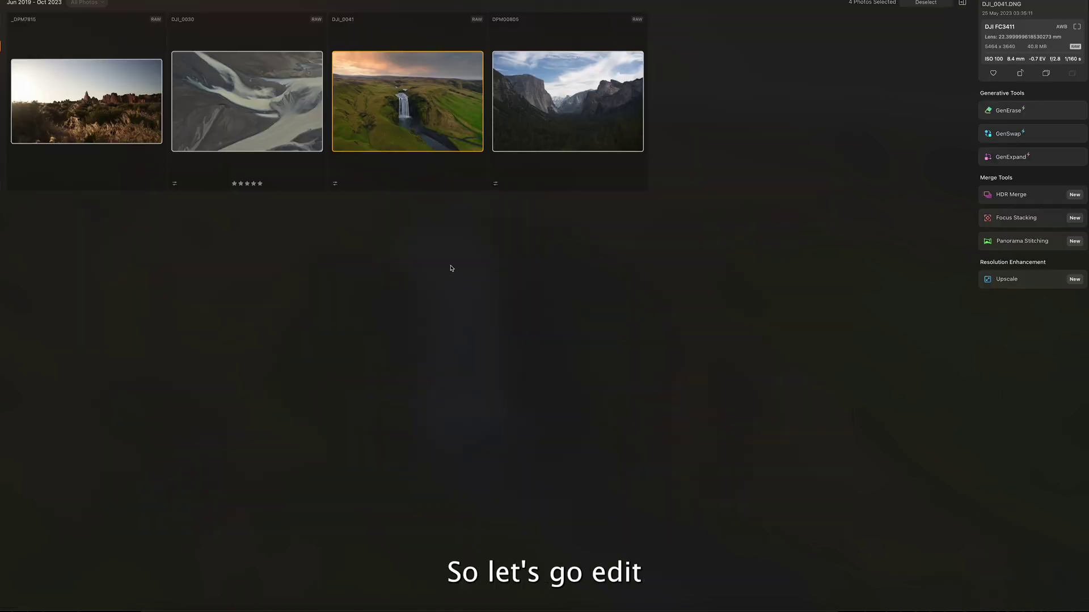
double_click(579, 120)
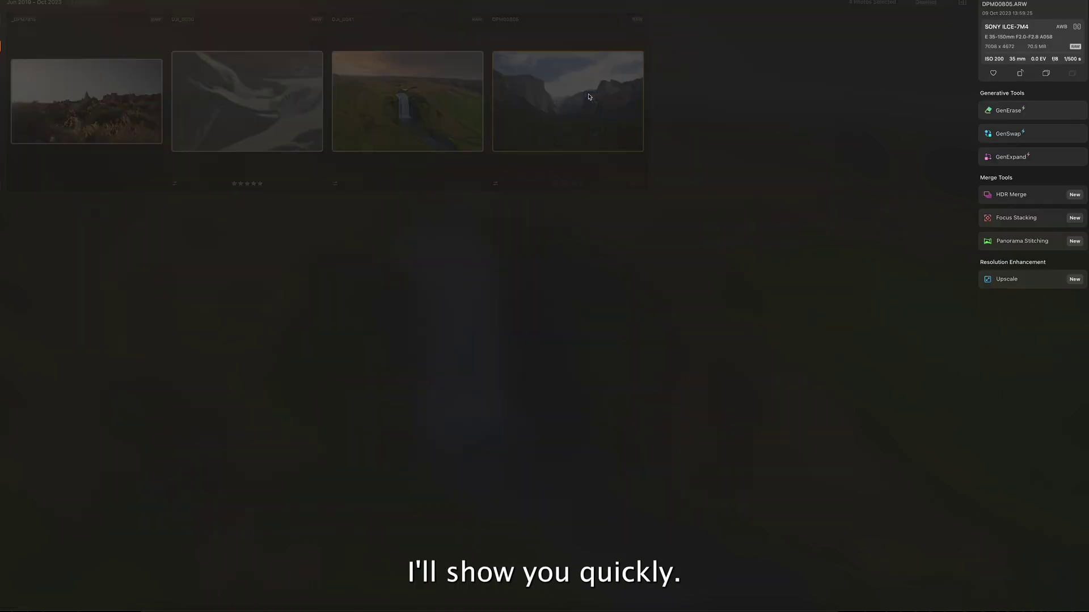
key("e")
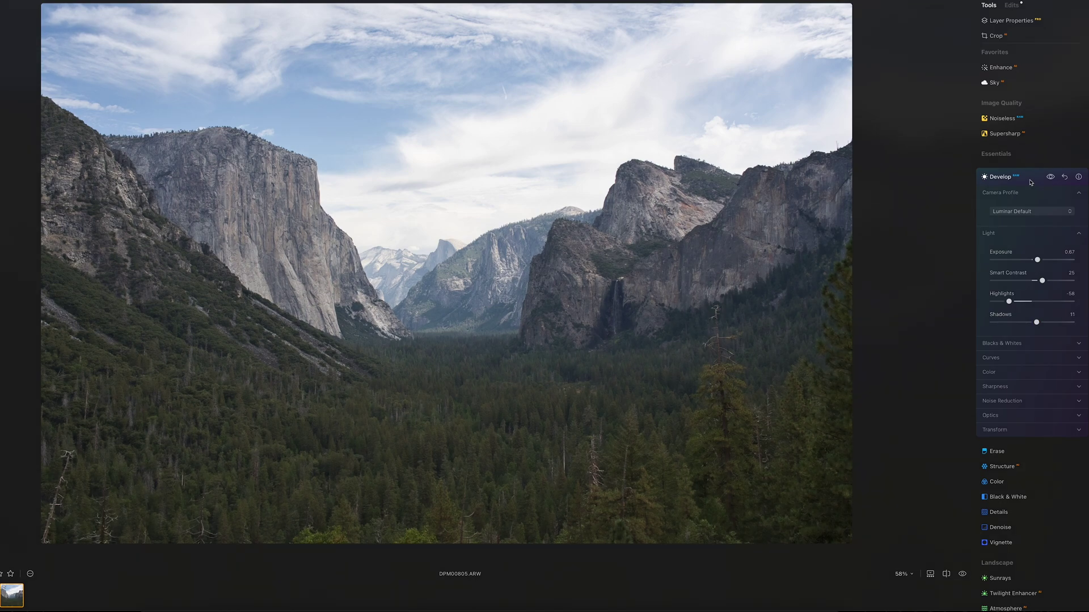
left_click(1001, 176)
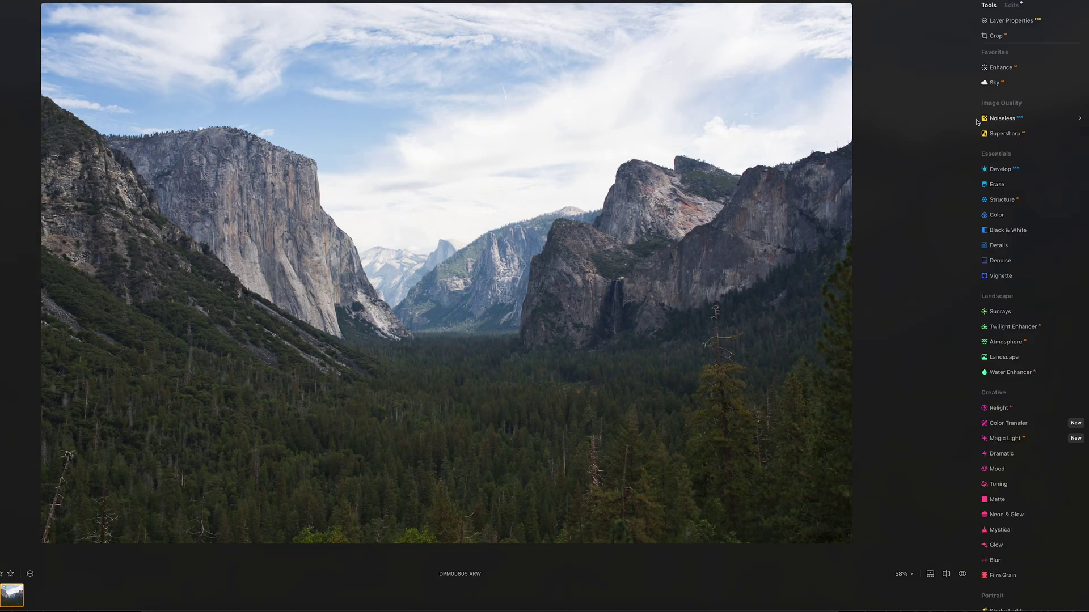
Apply Supersharp sharpening, set Landscape Foliage Enhancer to 18, and compare before/after.
left_click(1000, 118)
left_click(1001, 118)
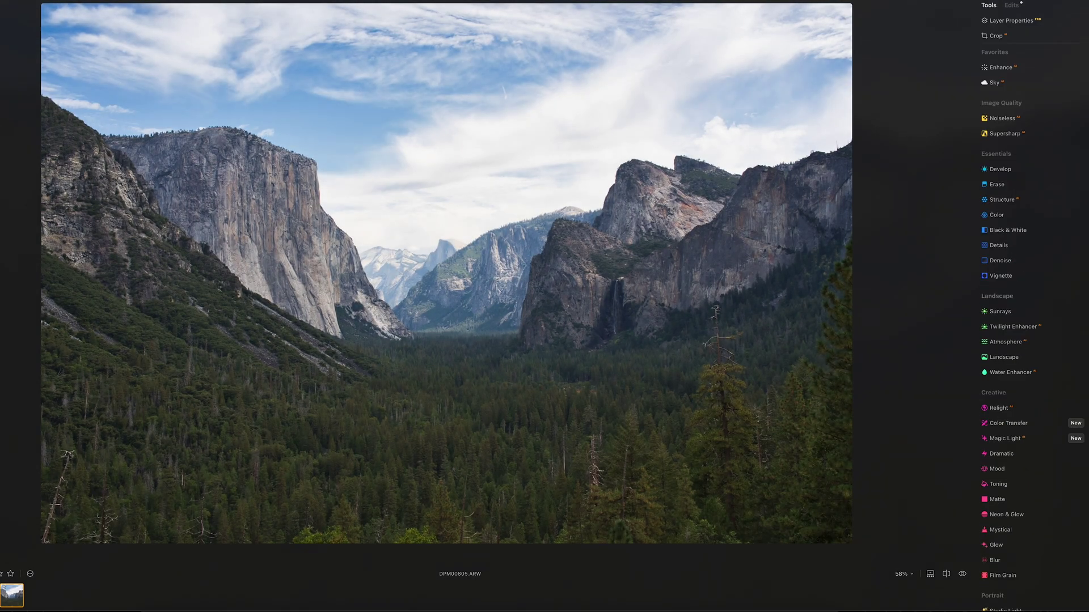
left_click(1004, 133)
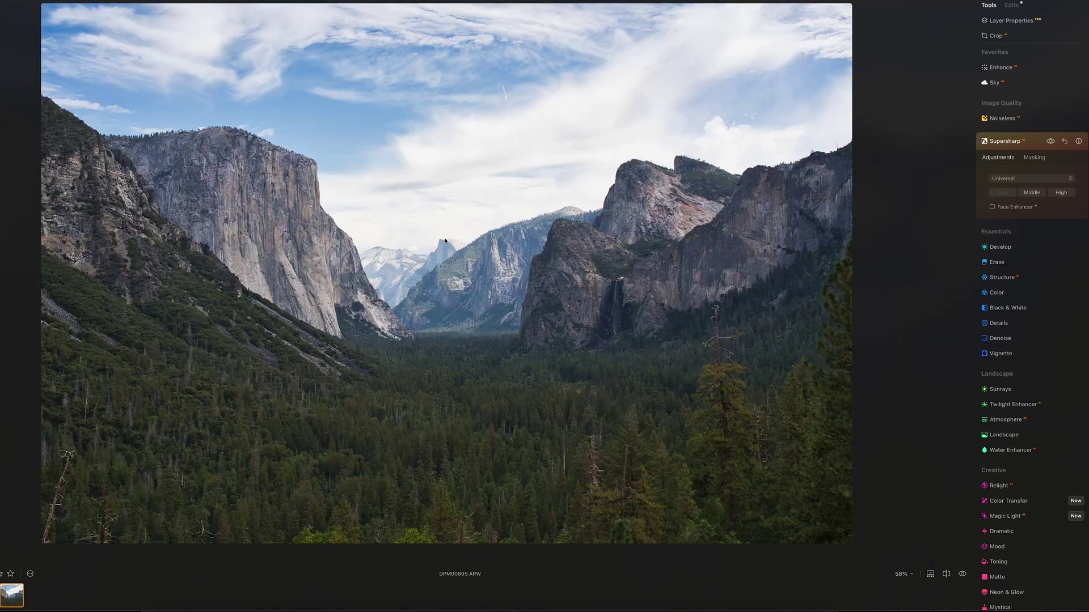
left_click(1004, 434)
left_click_drag(992, 451, 1008, 450)
left_click(1038, 365)
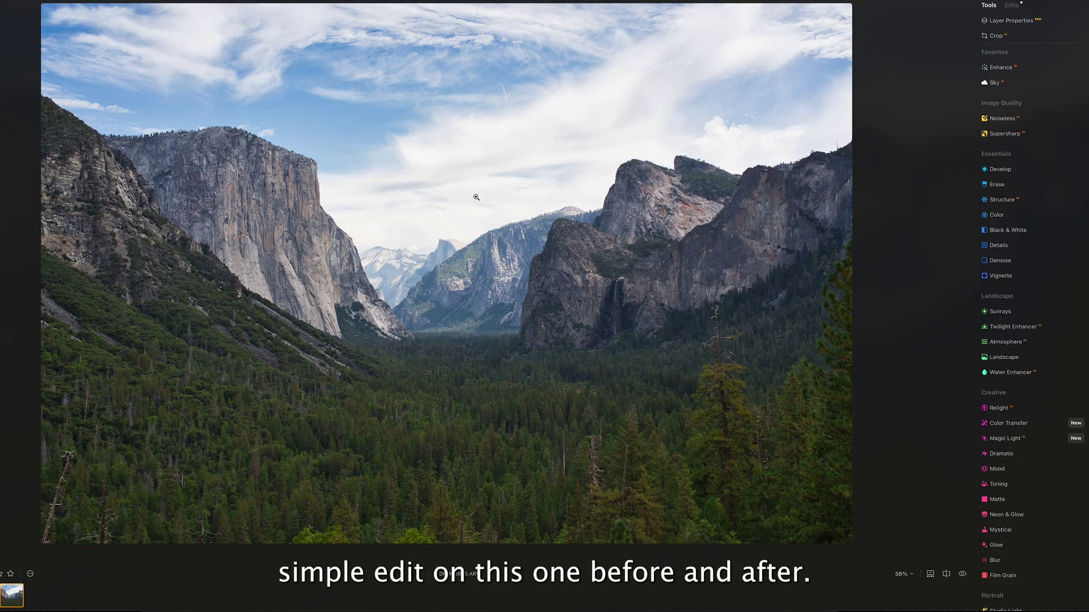
key("backslash")
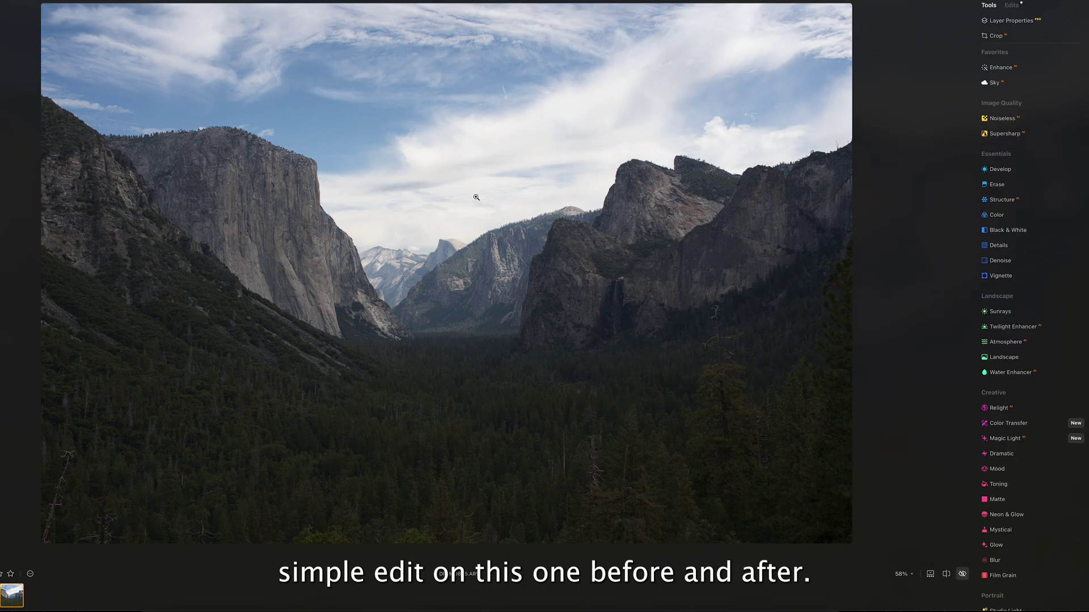
key("backslash")
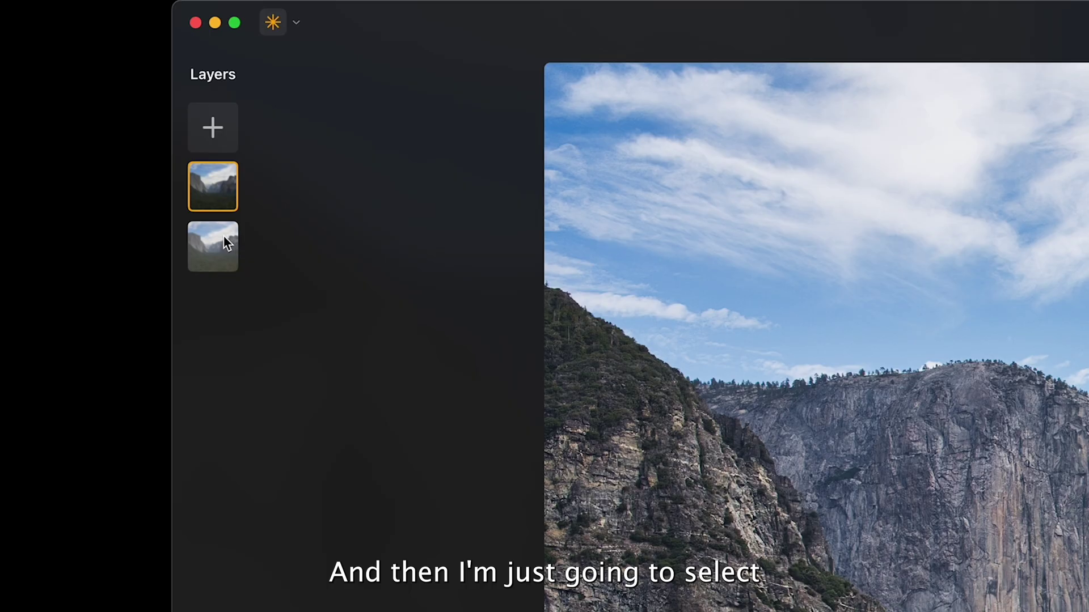
Select both Yosemite layers and merge them into one.
left_click(208, 253, "shift")
right_click(208, 255)
left_click(252, 252)
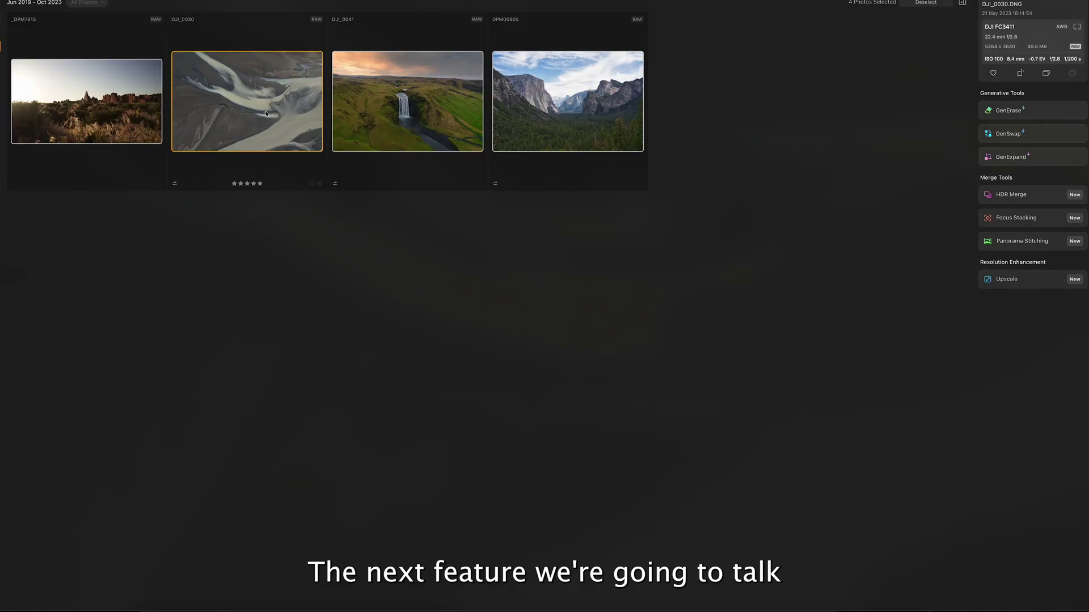
Open DJI_0030 in Edit and set Develop Exposure to 0.36 with added Smart Contrast.
key("Return")
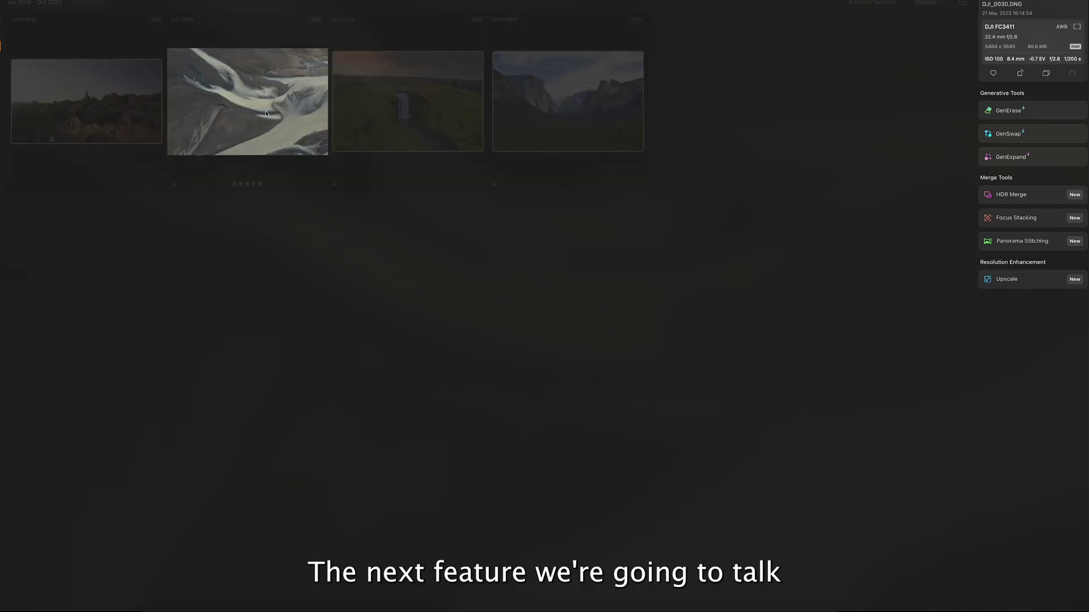
key("e")
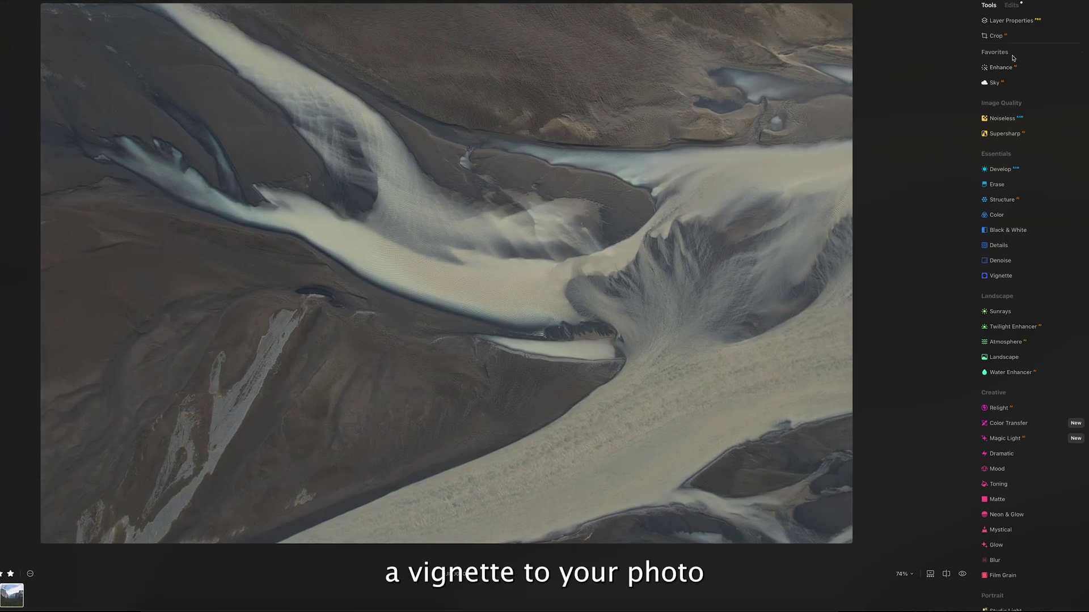
left_click(1001, 173)
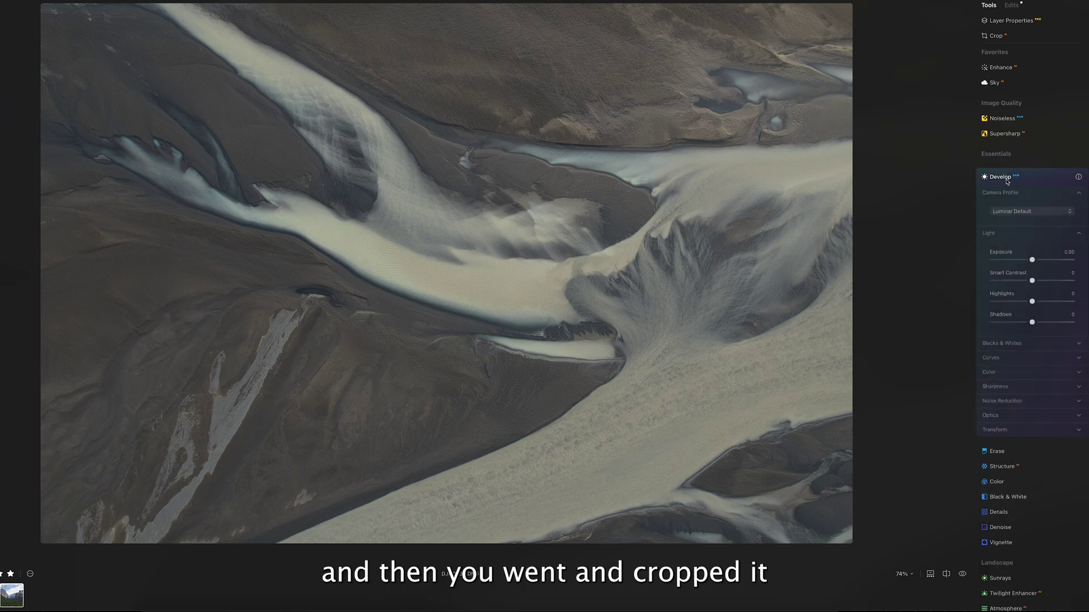
left_click_drag(1032, 260, 1035, 260)
left_click_drag(1032, 280, 1038, 323)
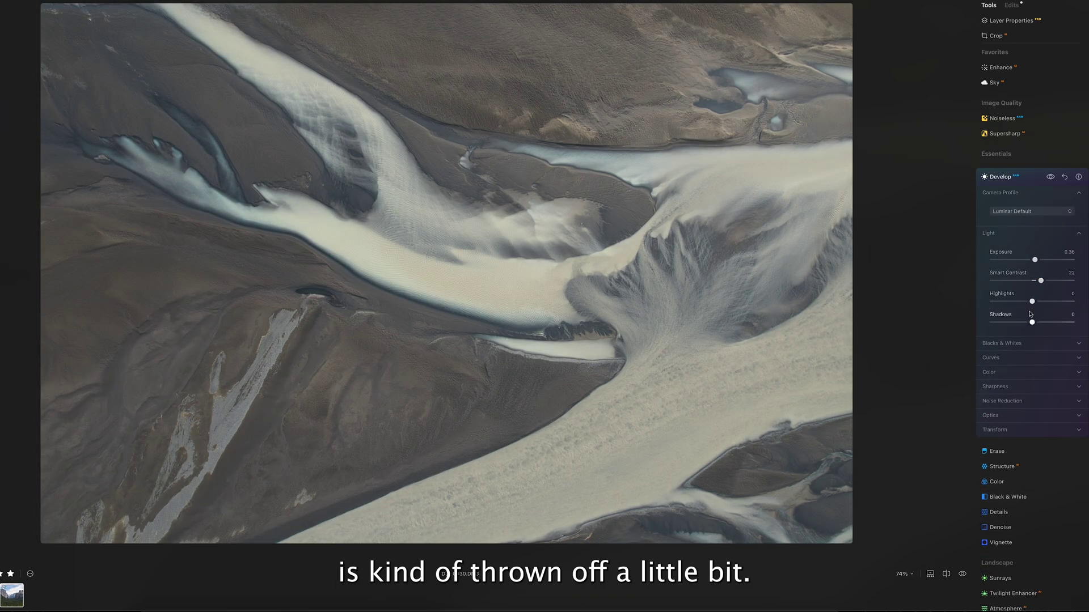
left_click(1028, 181)
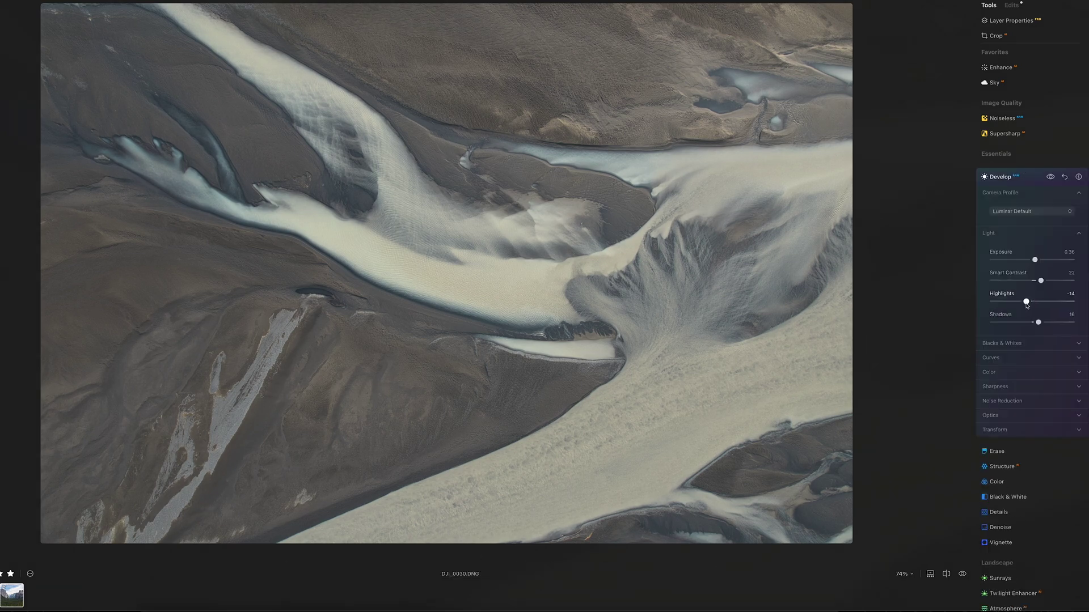
Set Enhance Accent 48, Color Saturation 48, Orange −96 and Blue 64, then compare.
left_click(1000, 67)
left_click_drag(993, 119, 1030, 119)
left_click(1001, 75)
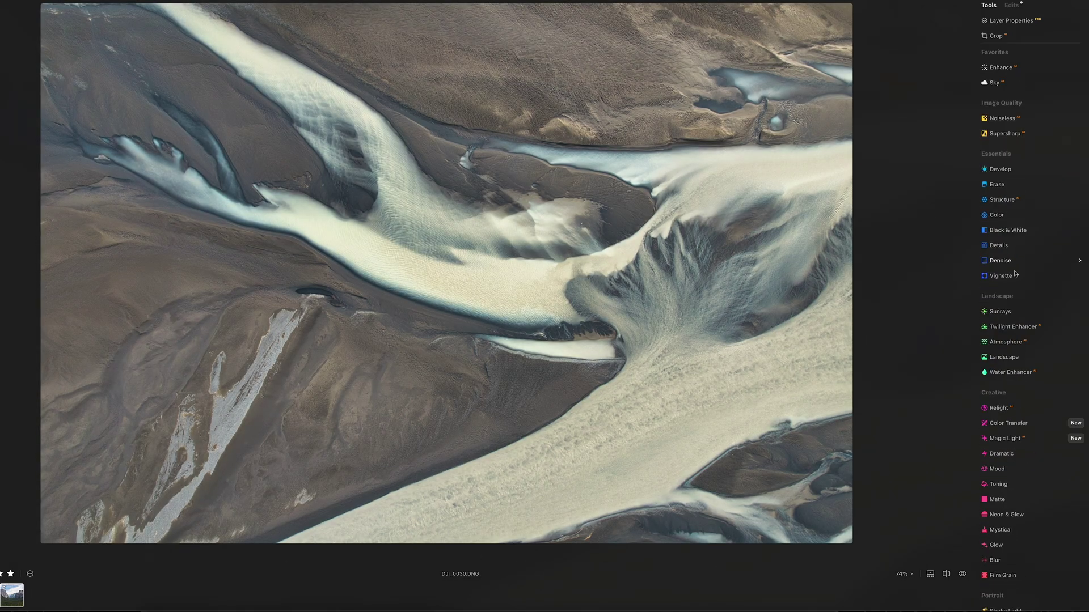
left_click(997, 215)
left_click_drag(1032, 267, 1051, 267)
left_click_drag(1032, 390, 994, 390)
left_click_drag(1032, 474, 1040, 453)
key("backslash")
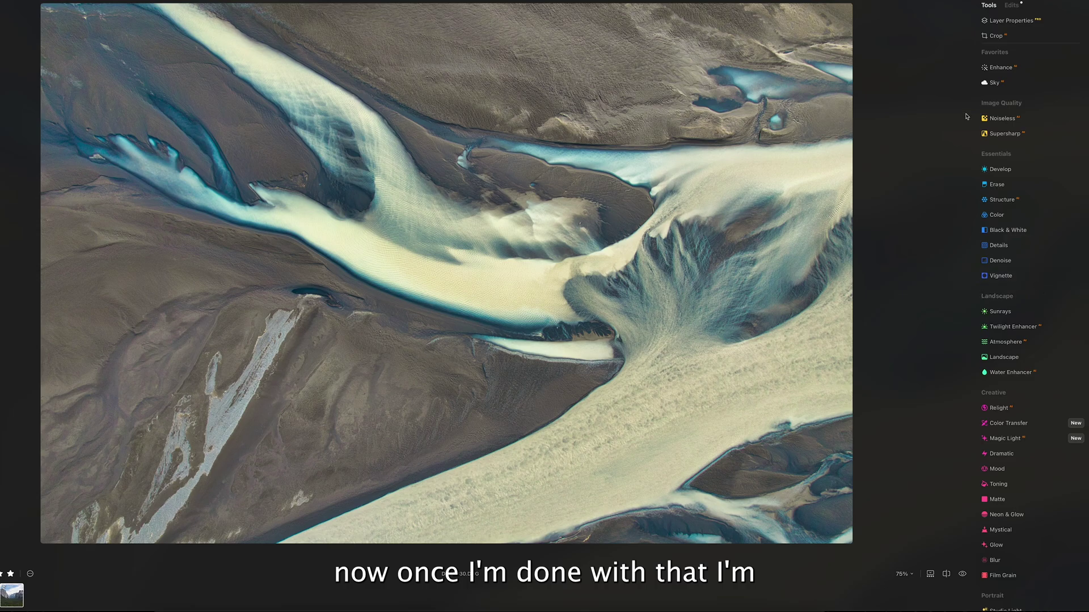
Add a strong vignette at Amount -75 with Size 50 to darken the aerial's edges.
left_click(1000, 275)
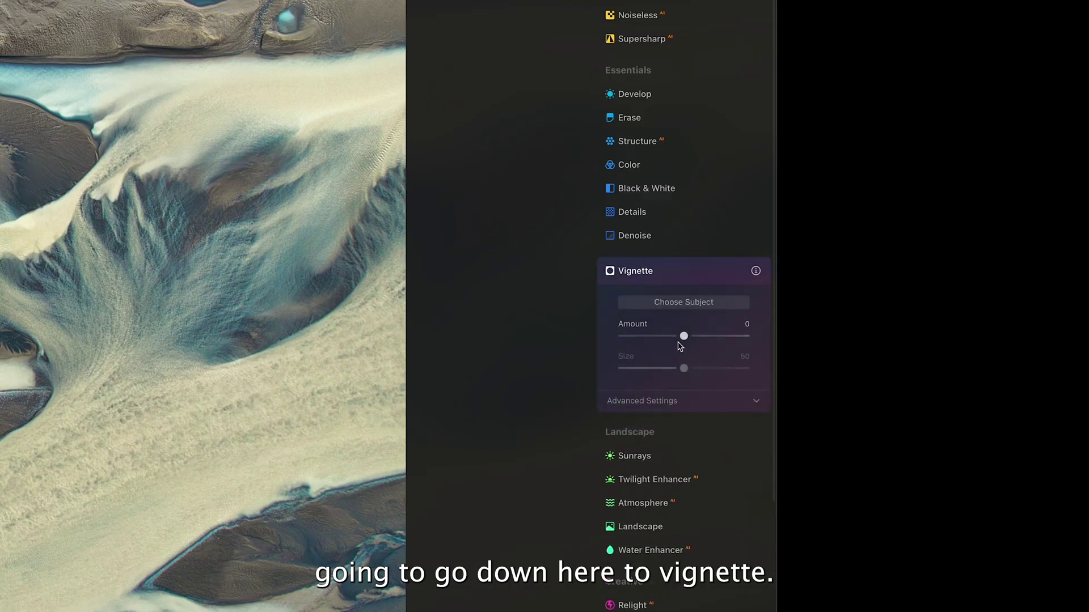
left_click_drag(683, 337, 642, 339)
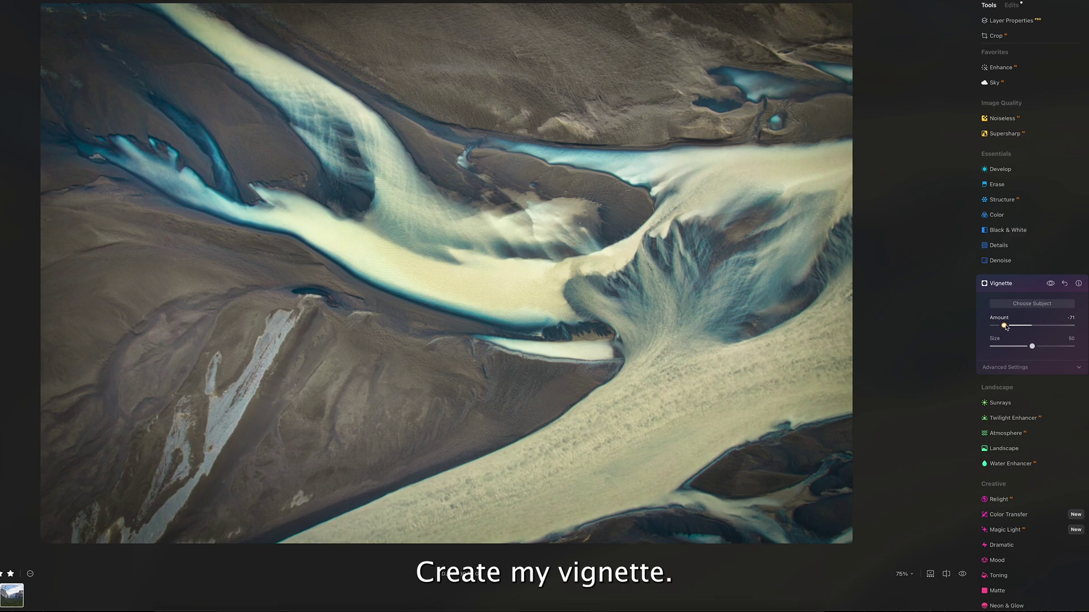
left_click_drag(1005, 327, 1003, 325)
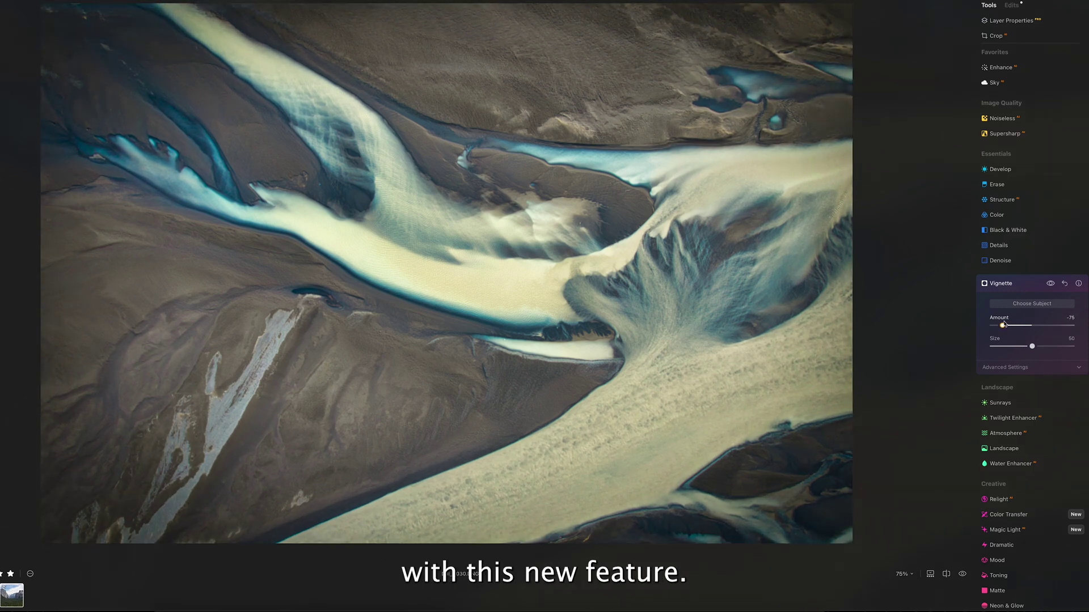
left_click(1015, 287)
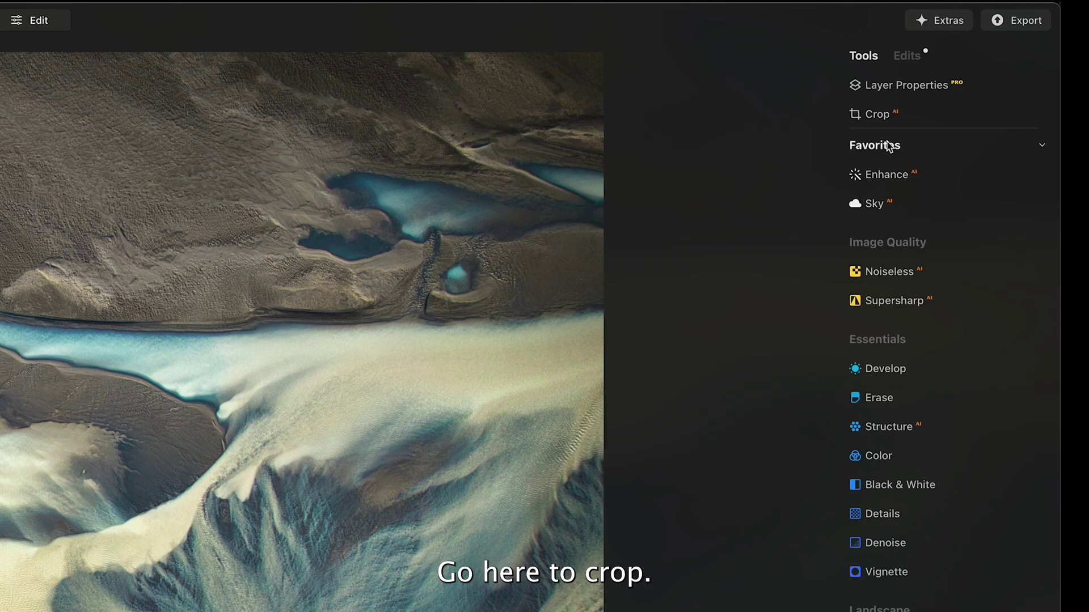
Crop the river aerial tighter around the braided channels by pulling in the top-right corner.
left_click(987, 36)
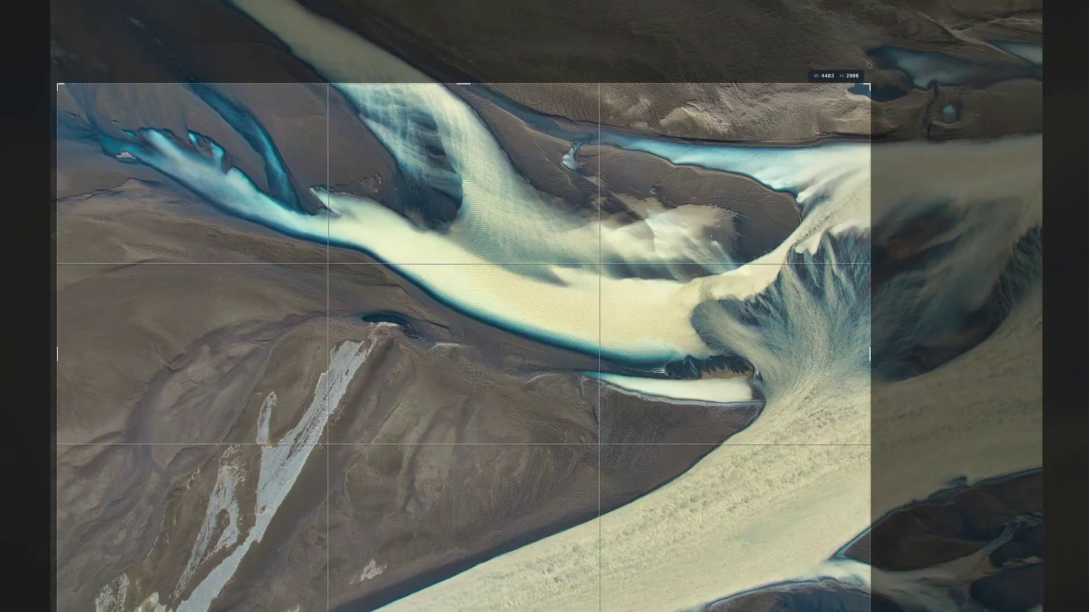
left_click_drag(896, 85, 732, 170)
left_click_drag(691, 231, 488, 360)
key("Return")
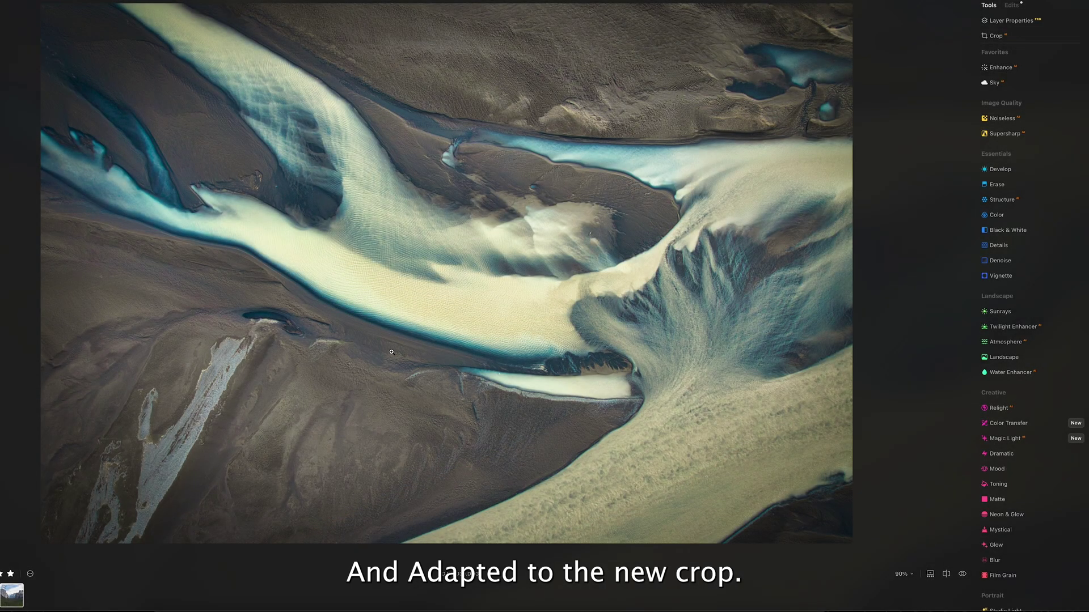
Show the applied-edits list and toggle the Vignette off and on repeatedly, ending with it on.
left_click(1011, 5)
left_click(1064, 23)
left_click(1064, 23)
left_click(1064, 23)
left_click(1064, 23)
left_click(1064, 22)
left_click(1064, 23)
left_click(1065, 23)
left_click(1064, 22)
left_click(1064, 23)
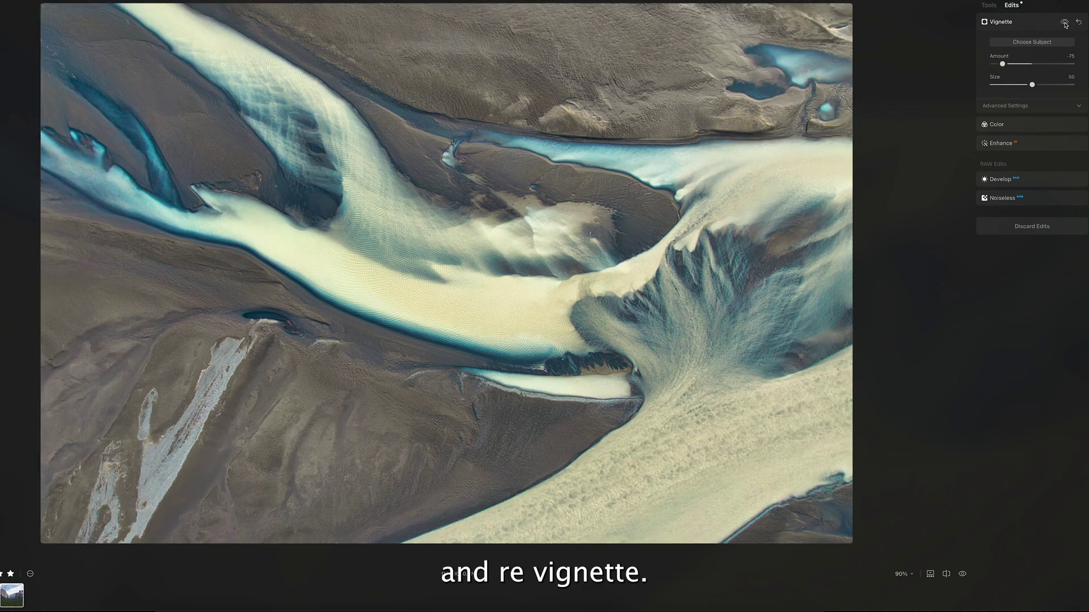
left_click(1064, 23)
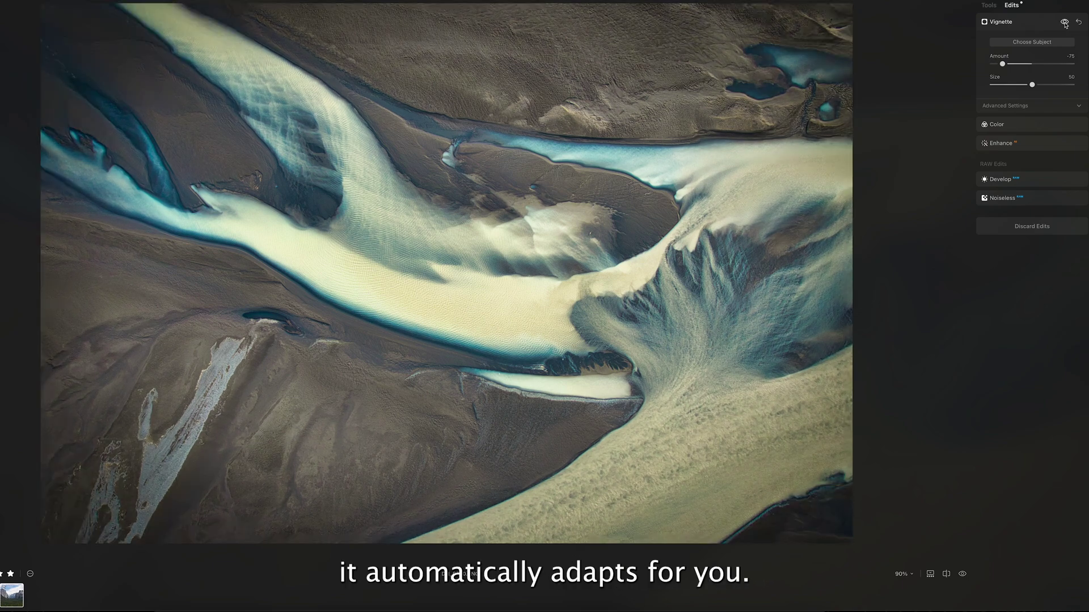